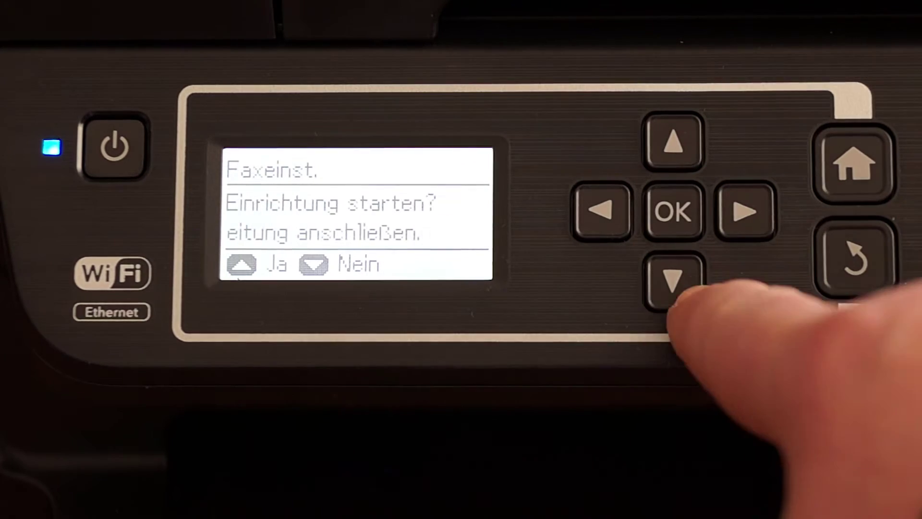
pyautogui.click(673, 279)
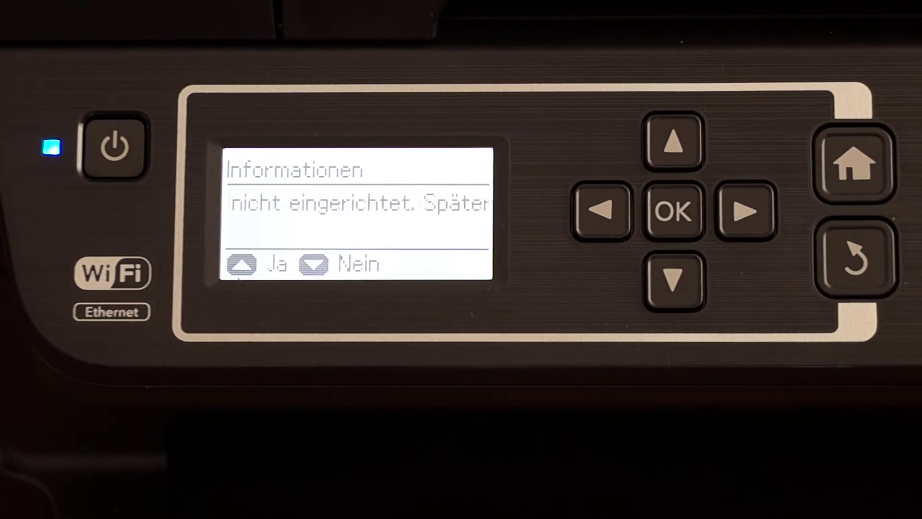
pyautogui.click(674, 280)
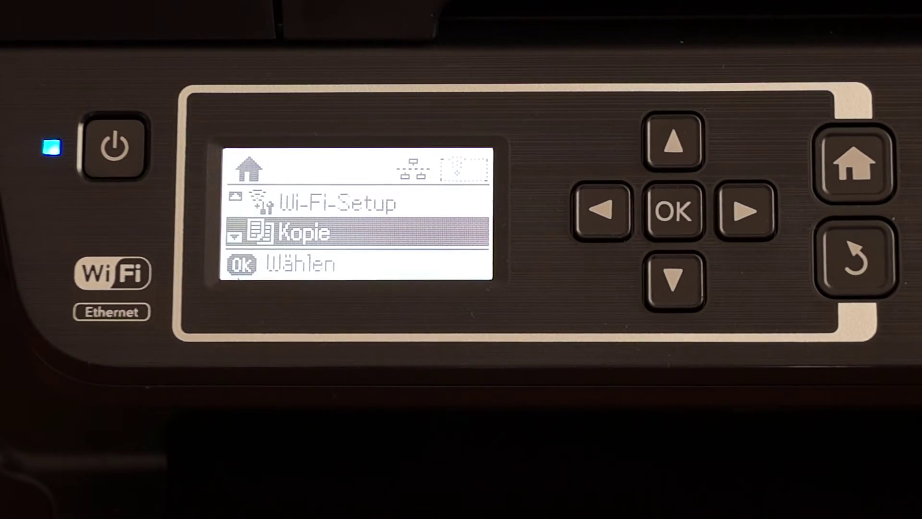
pyautogui.click(673, 142)
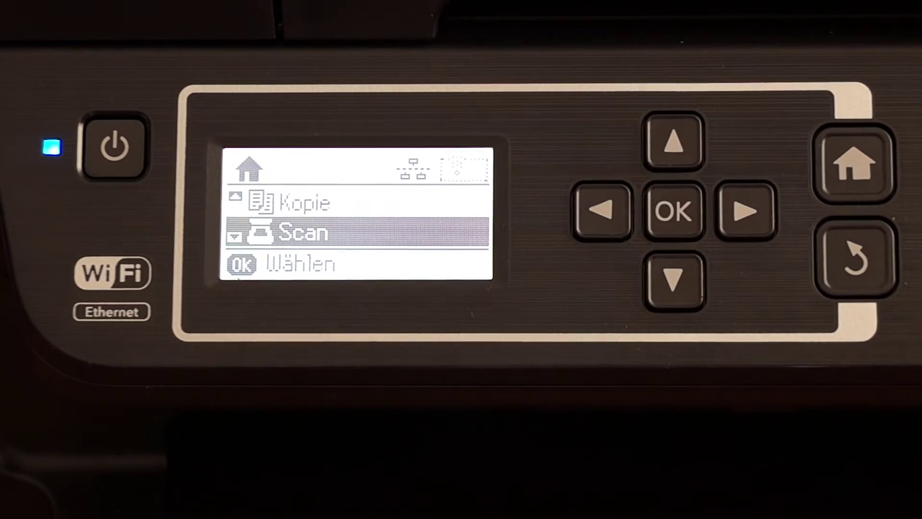
pyautogui.click(673, 142)
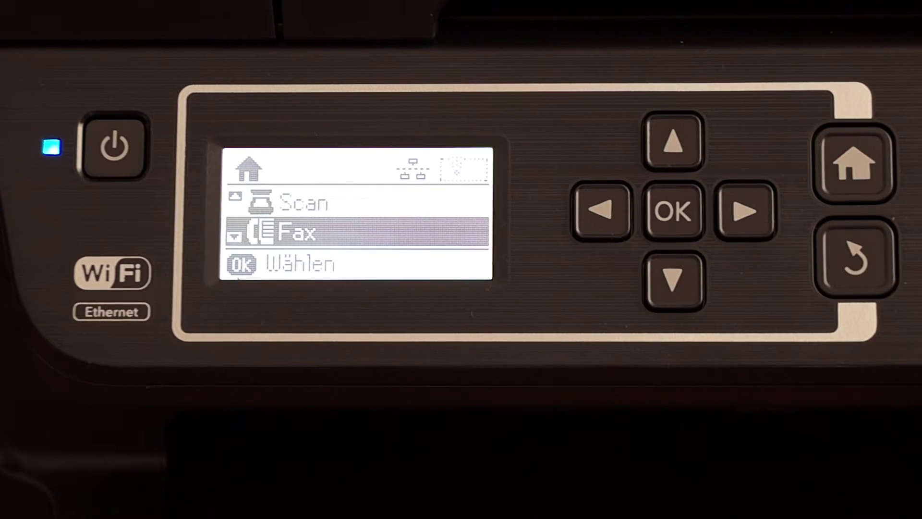
pyautogui.click(673, 279)
pyautogui.click(673, 280)
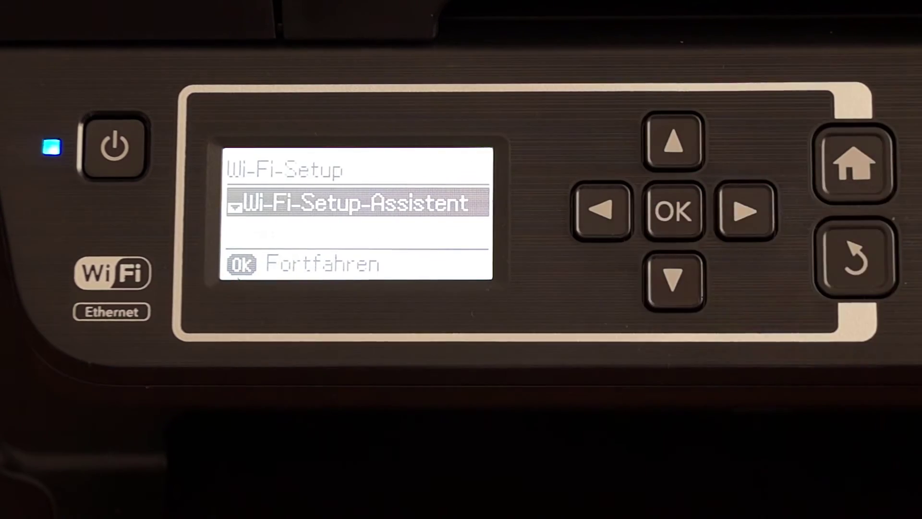
pyautogui.click(673, 211)
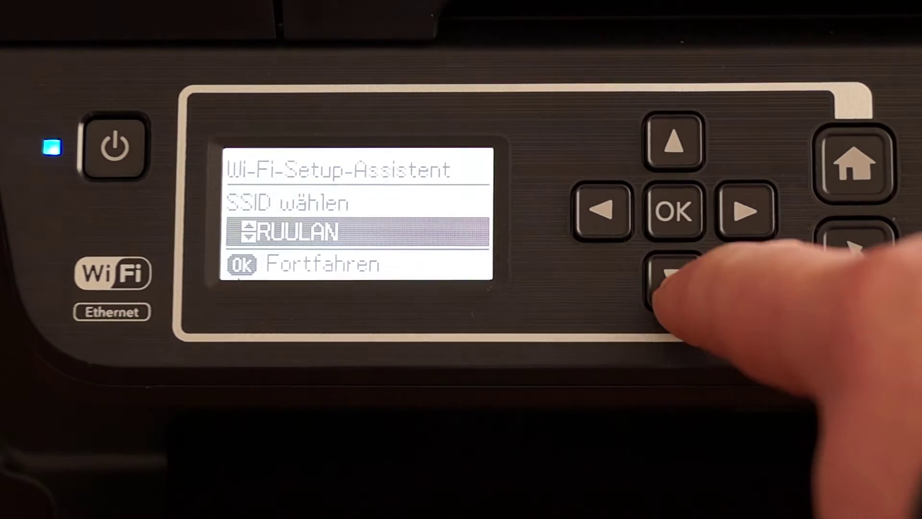
pyautogui.click(673, 210)
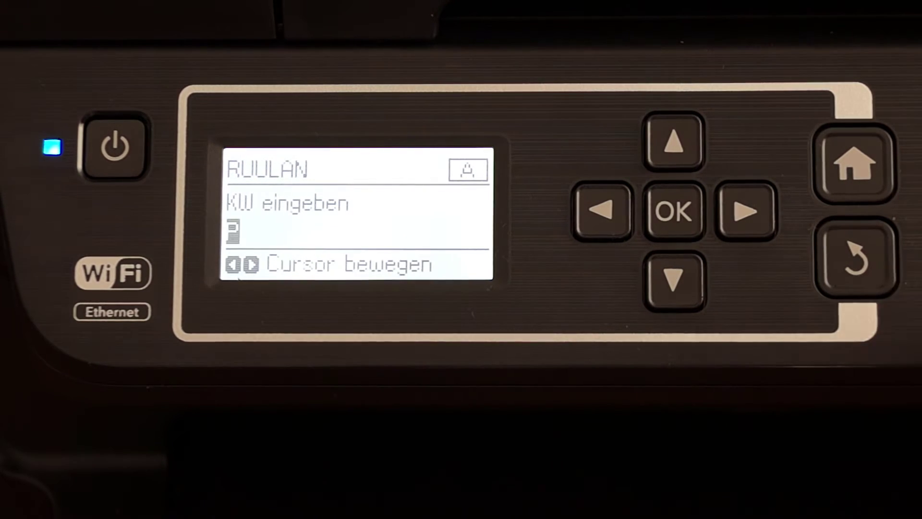
pyautogui.click(674, 142)
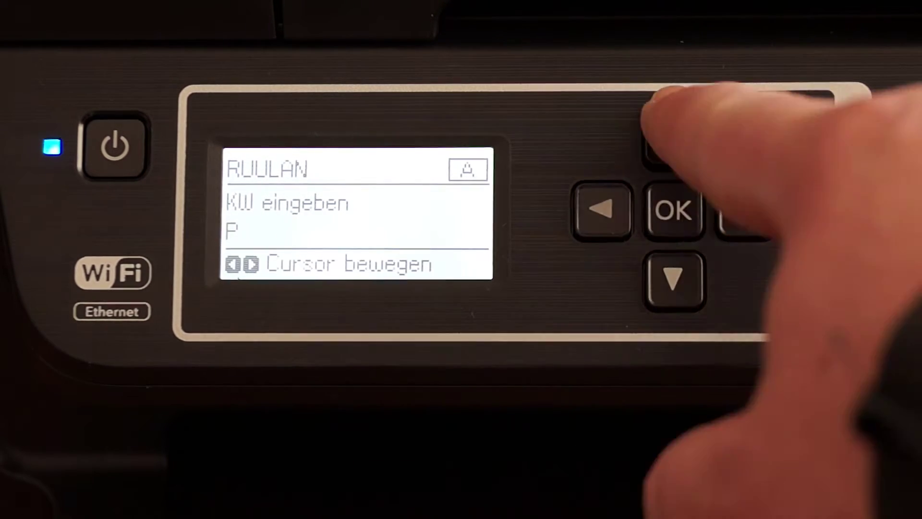
pyautogui.click(673, 281)
pyautogui.click(744, 211)
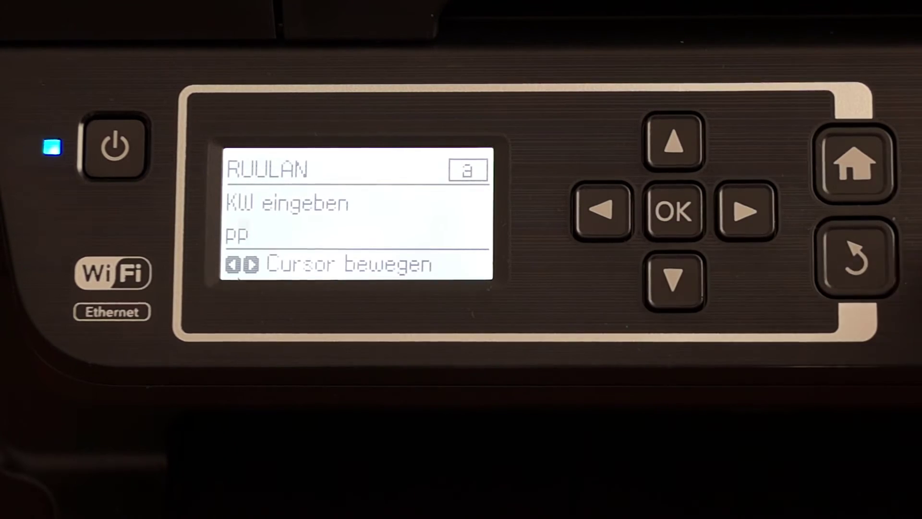
pyautogui.click(745, 211)
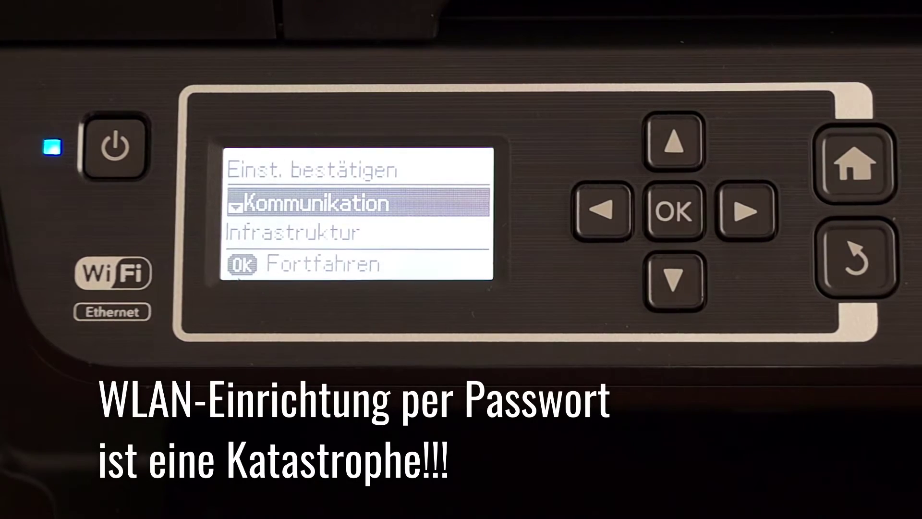
pyautogui.click(673, 211)
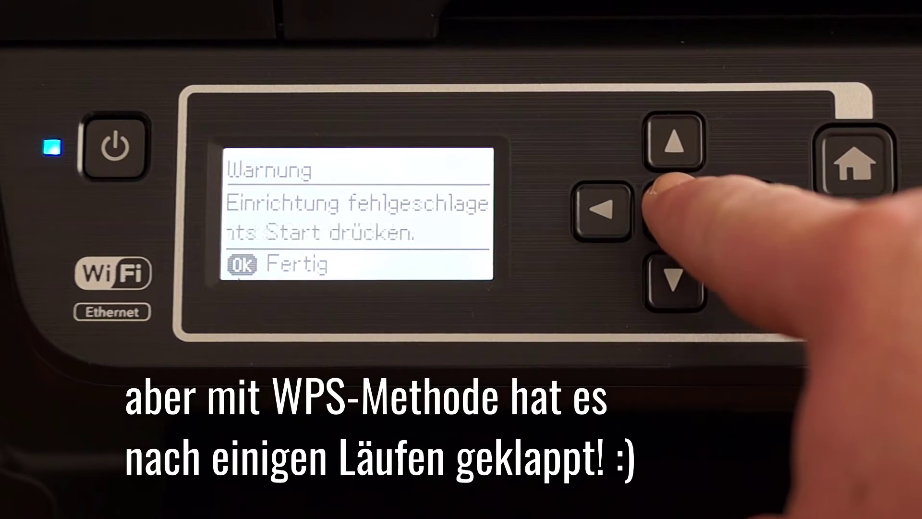
pyautogui.click(674, 212)
pyautogui.click(673, 212)
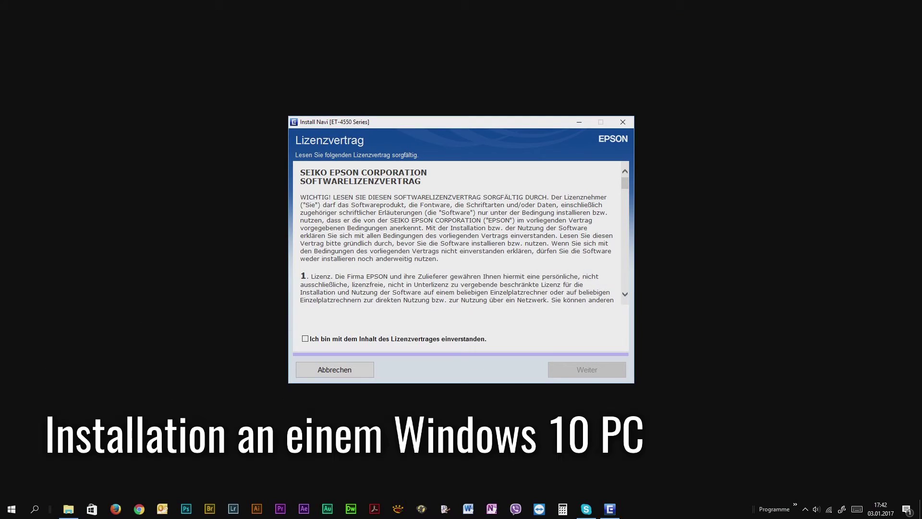
# Accept the licence agreement and proceed with the latest driver version and automatic status monitoring and updates enabled.
pyautogui.click(306, 339)
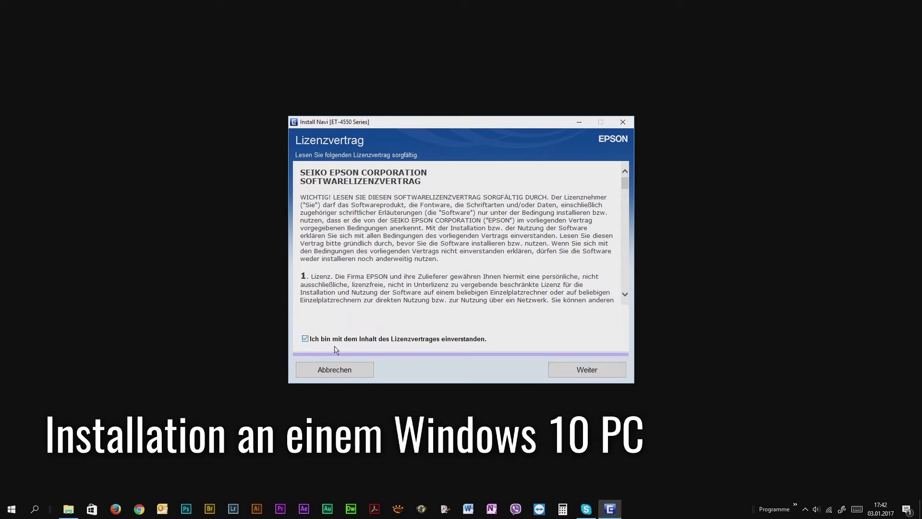
pyautogui.click(567, 375)
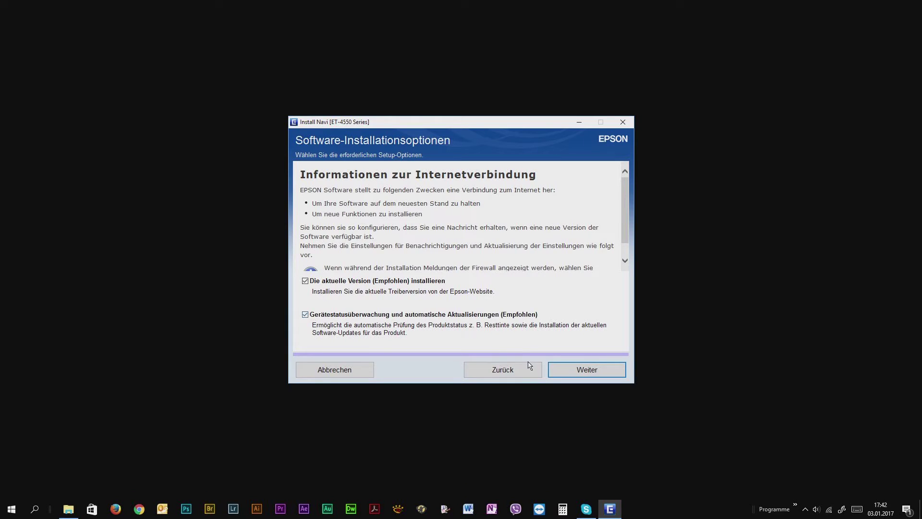
pyautogui.click(584, 370)
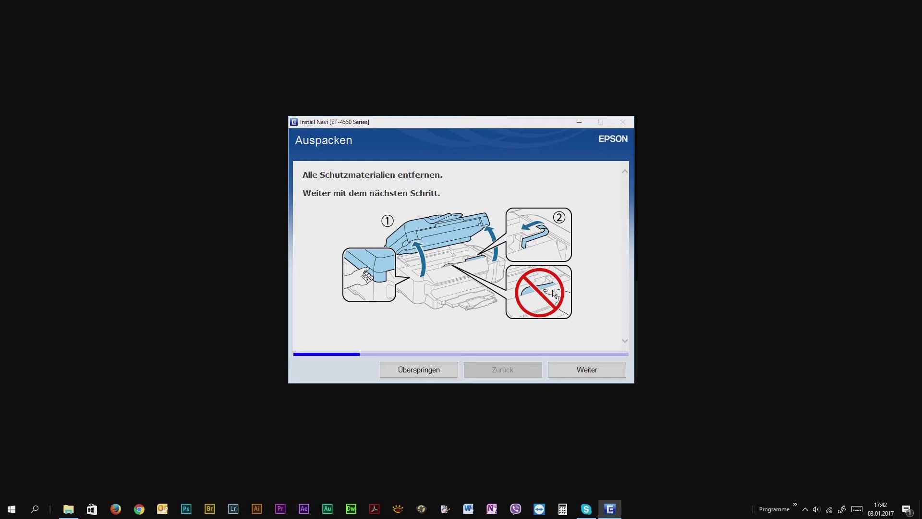
# Advance through the unpacking instructions and skip the remaining hardware setup guidance at the telephone cable page.
pyautogui.click(585, 366)
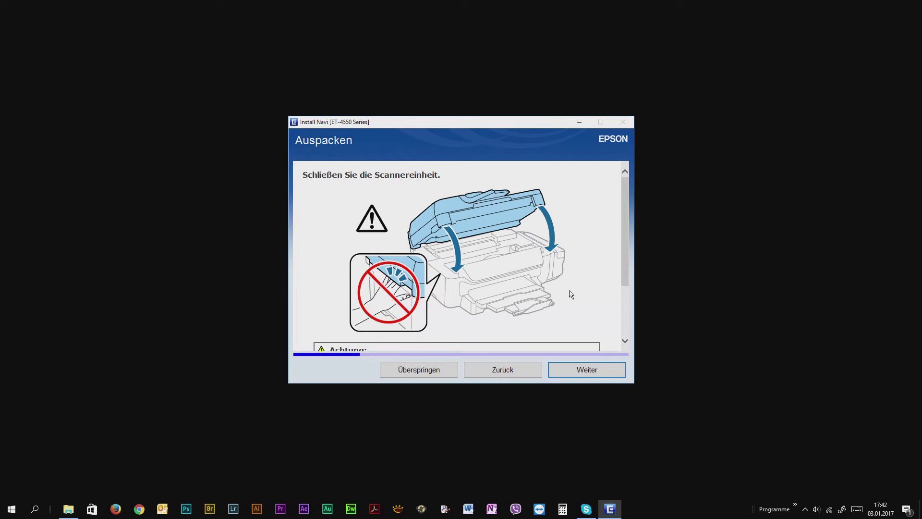
pyautogui.click(585, 371)
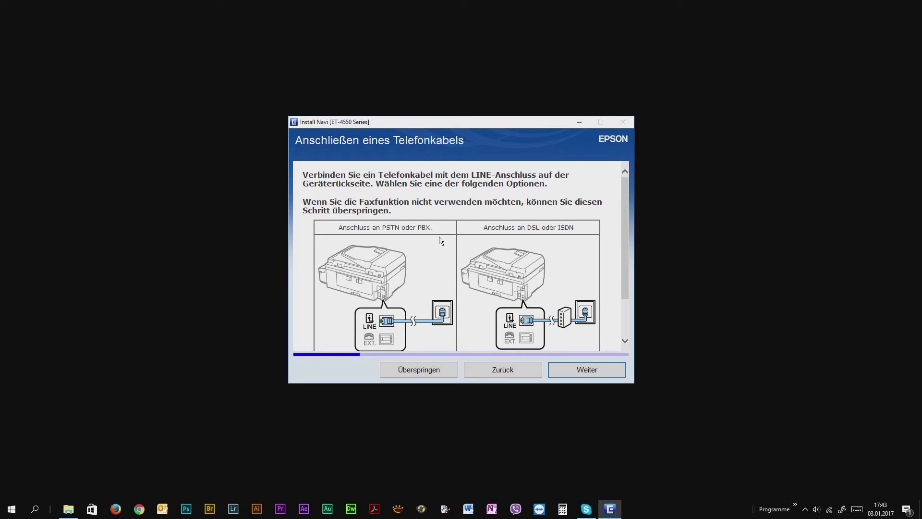
pyautogui.click(451, 371)
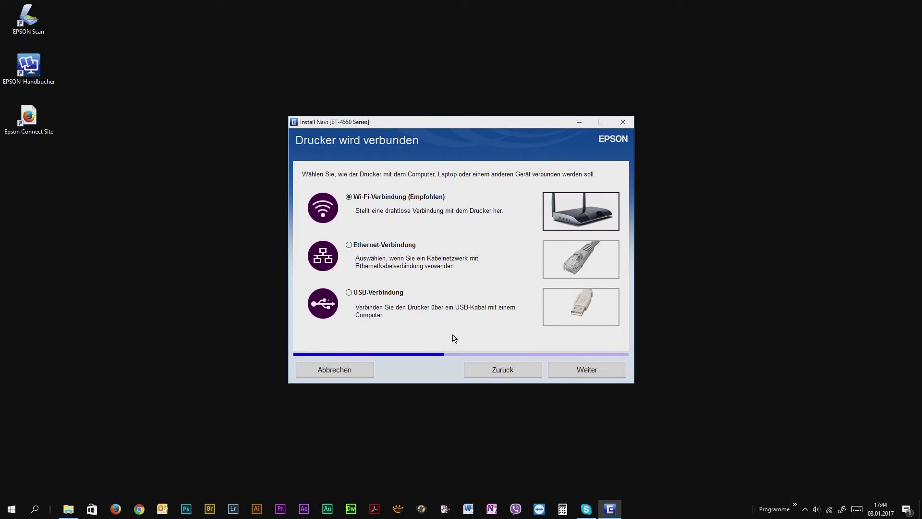
# Choose the Wi-Fi connection for both printer and computer, and start the automatic Wi-Fi setup.
pyautogui.click(587, 370)
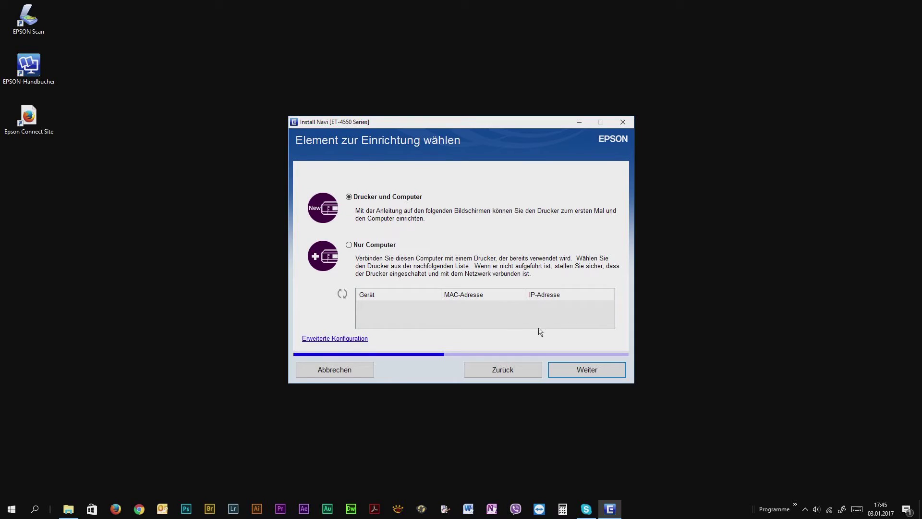
pyautogui.press('Return')
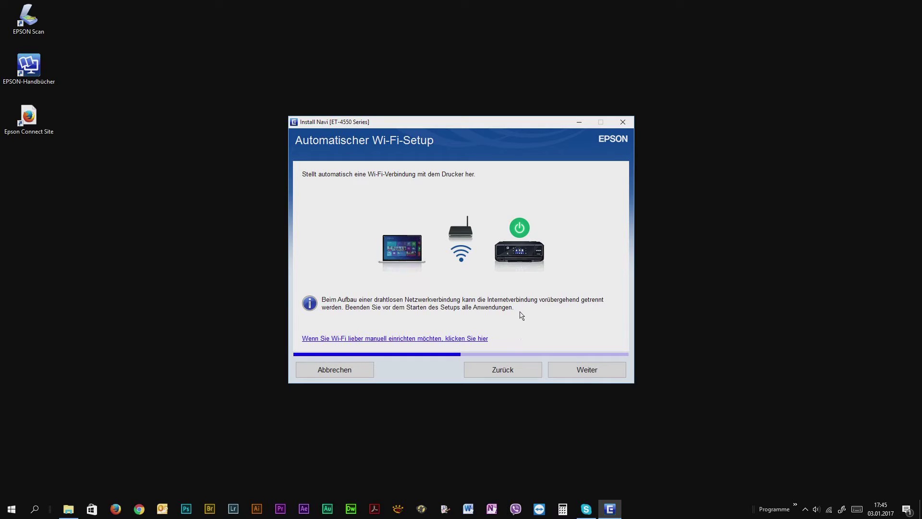
pyautogui.click(555, 369)
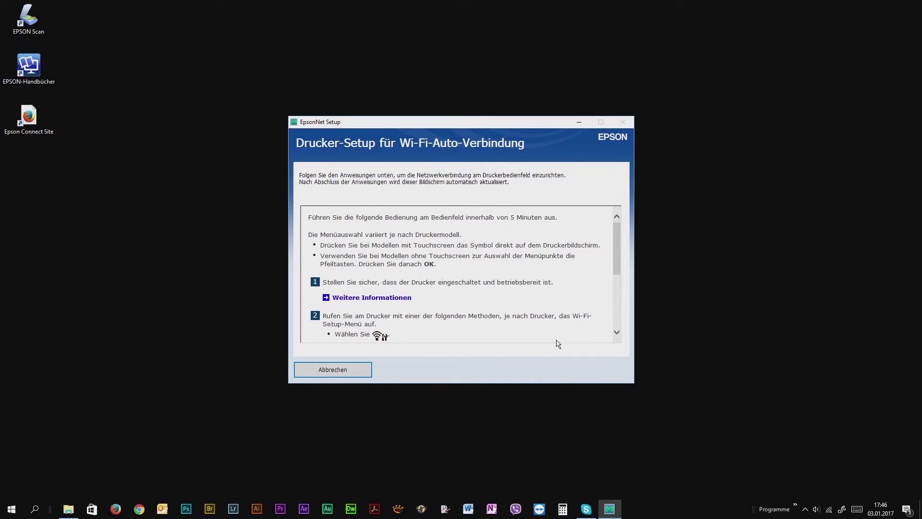
# Read the printer control panel instructions for the automatic Wi-Fi connection through to the notes.
pyautogui.scroll(-3, 559, 343)
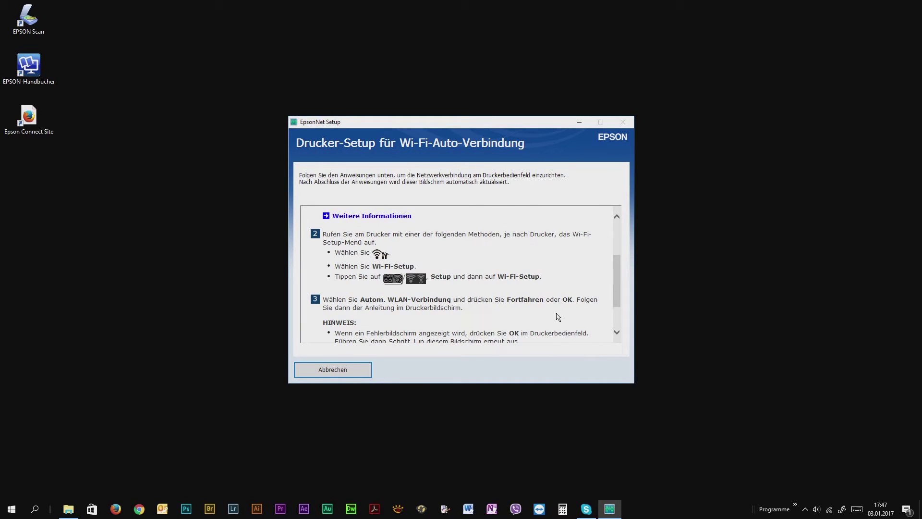
pyautogui.scroll(-2, 559, 317)
pyautogui.scroll(3, 553, 297)
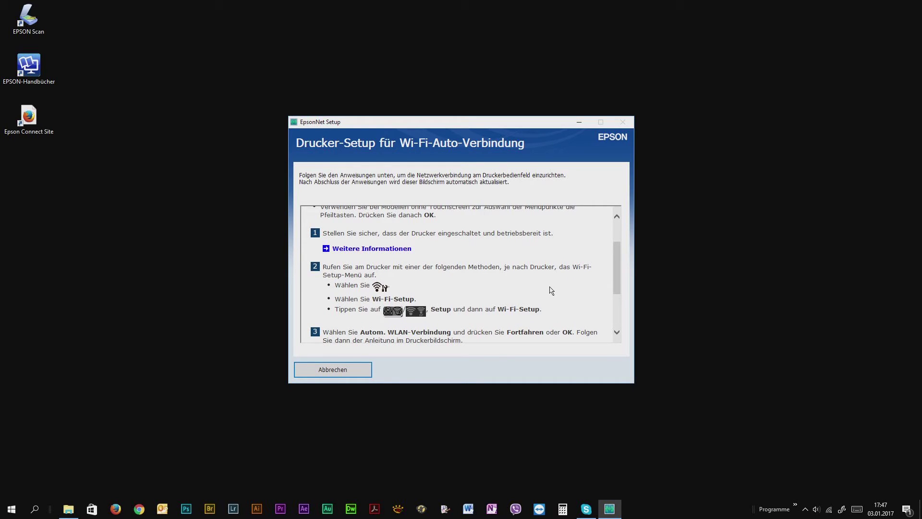
pyautogui.scroll(-4, 552, 283)
pyautogui.scroll(1, 559, 269)
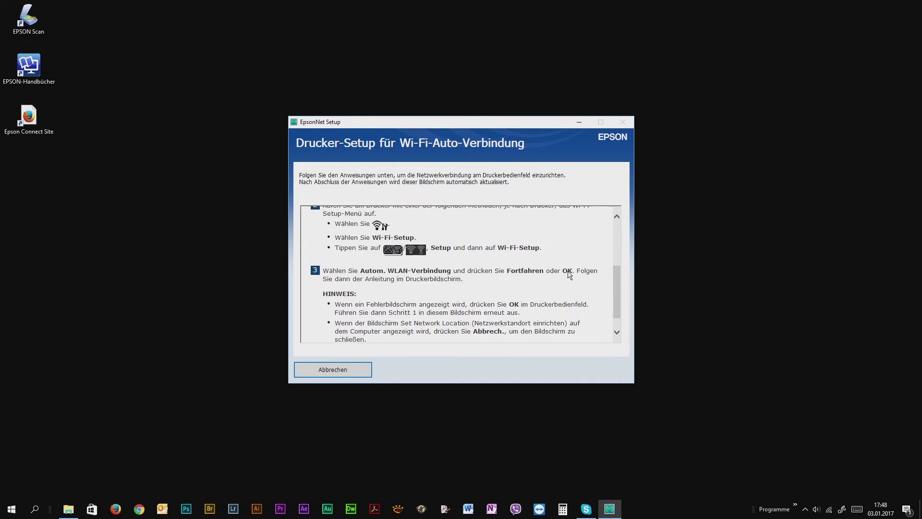
pyautogui.scroll(-1, 562, 262)
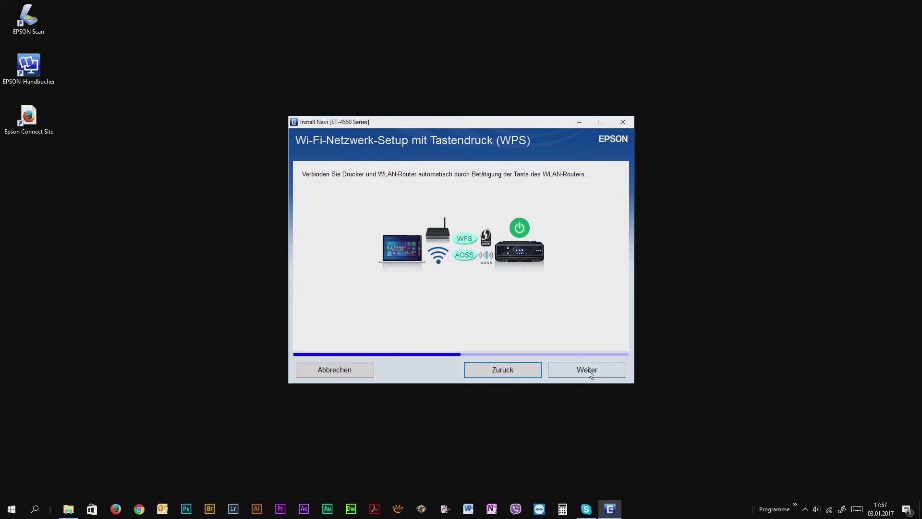
# Proceed with the push-button (WPS) Wi-Fi setup and confirm the ET-4550 Series as the printer to connect.
pyautogui.click(590, 374)
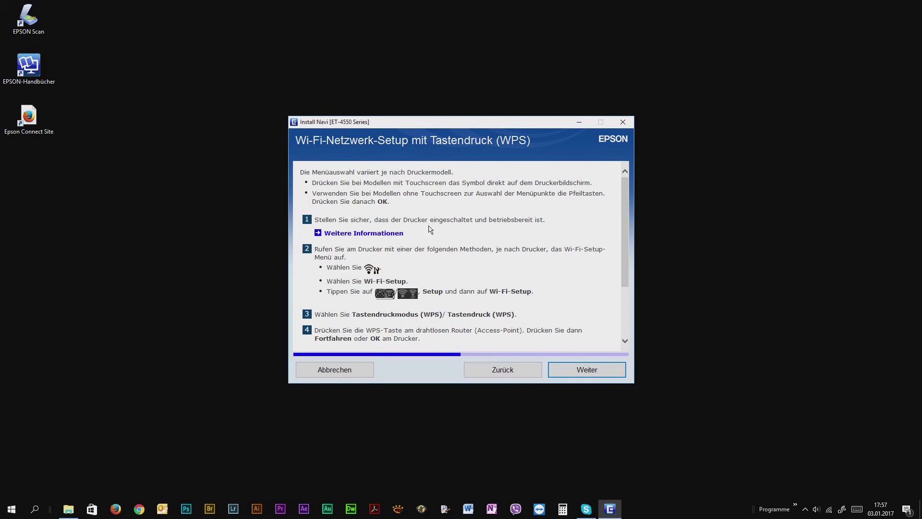
pyautogui.scroll(-3, 533, 283)
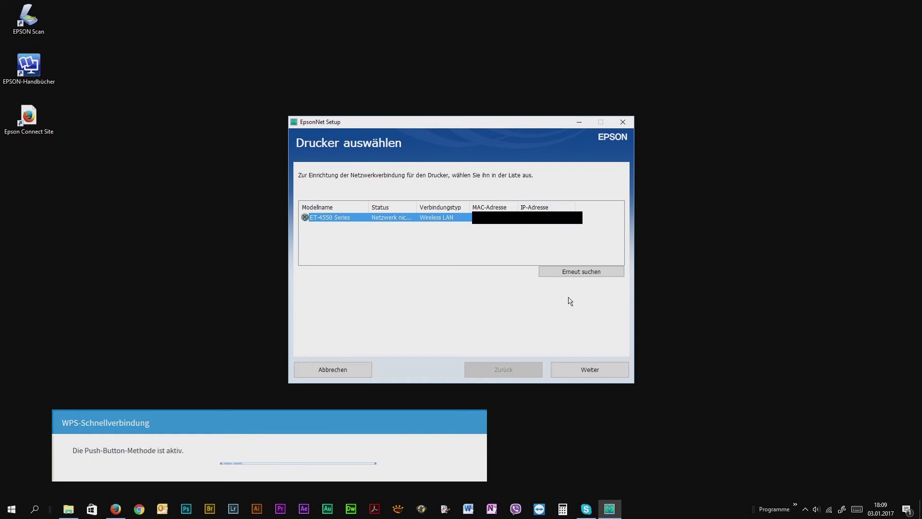
pyautogui.click(587, 370)
pyautogui.press('Return')
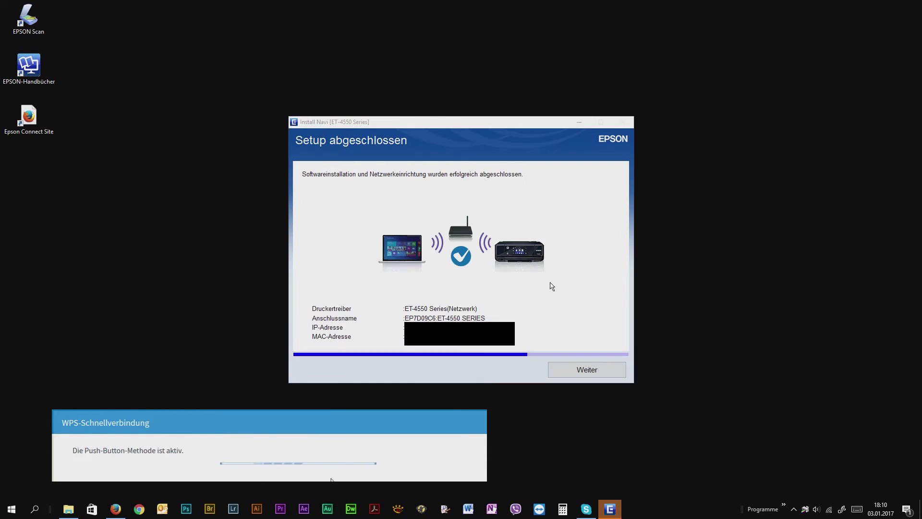
# Continue past the network setup summary and advance through the paper loading instructions.
pyautogui.click(578, 374)
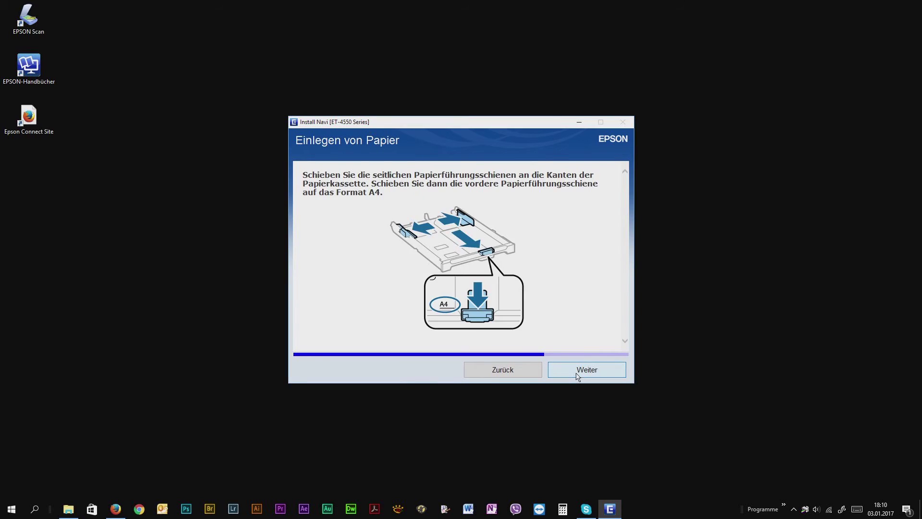
pyautogui.click(578, 376)
pyautogui.click(578, 375)
pyautogui.click(577, 375)
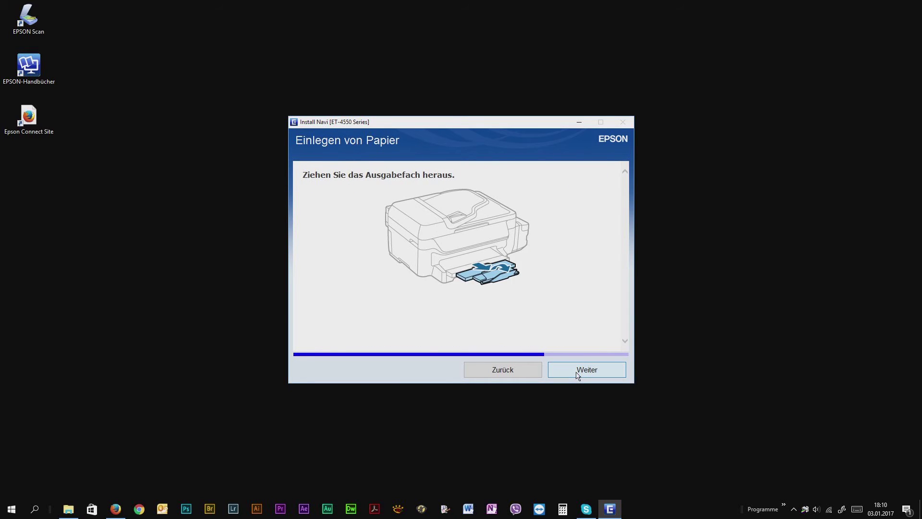
pyautogui.click(578, 375)
pyautogui.click(578, 376)
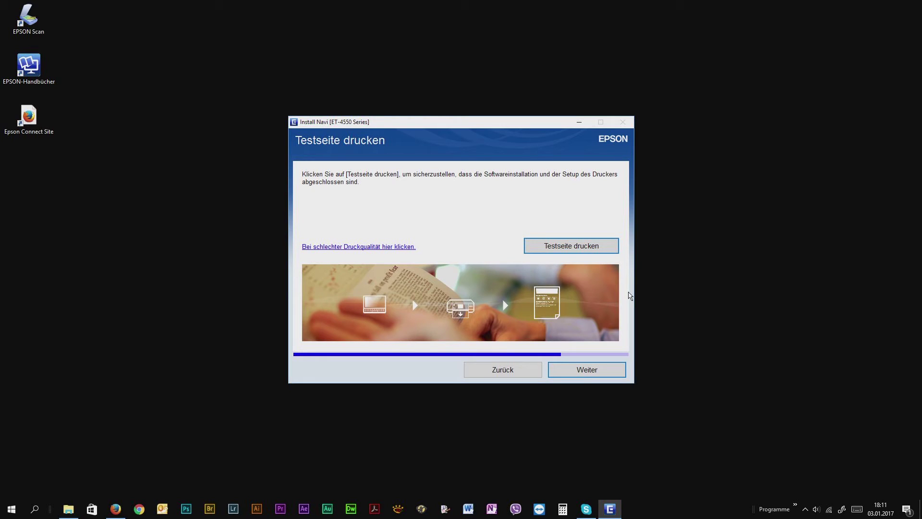
# Continue without printing a test page, proceed with the application installation and start the printer's firmware update.
pyautogui.click(559, 373)
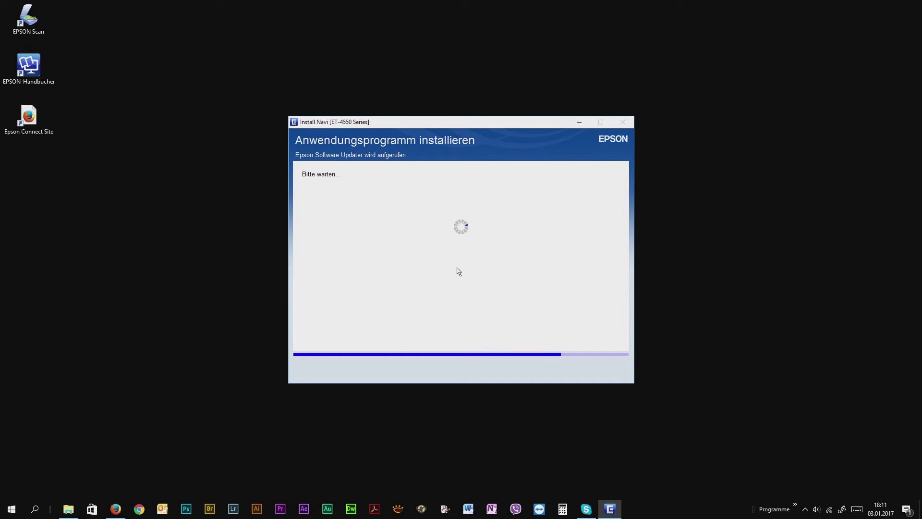
pyautogui.click(587, 370)
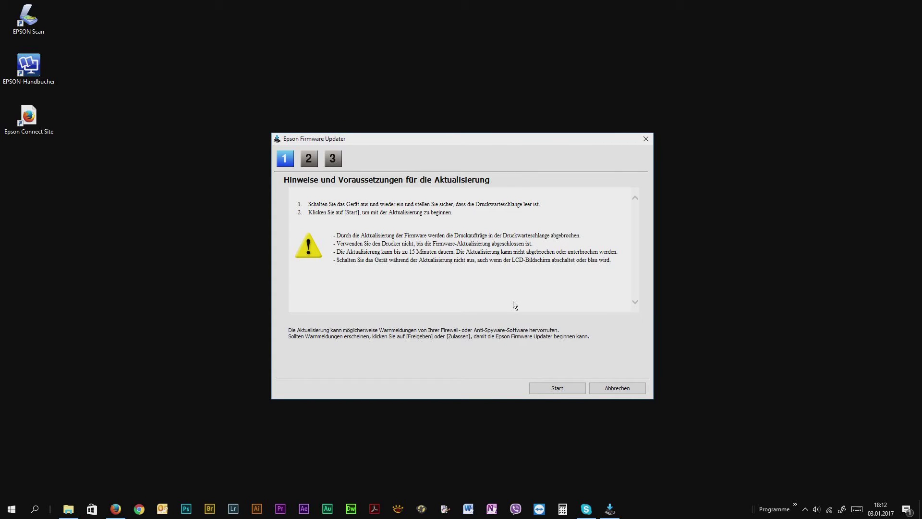
pyautogui.click(559, 388)
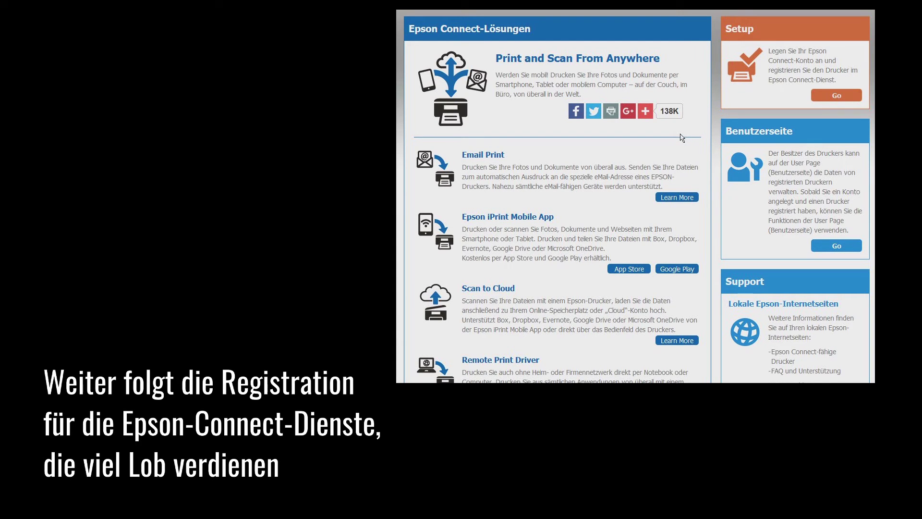
# Look through the Epson Connect solutions, from Email Print and the iPrint mobile app to Scan to Cloud and Remote Print Driver.
pyautogui.scroll(-2, 682, 138)
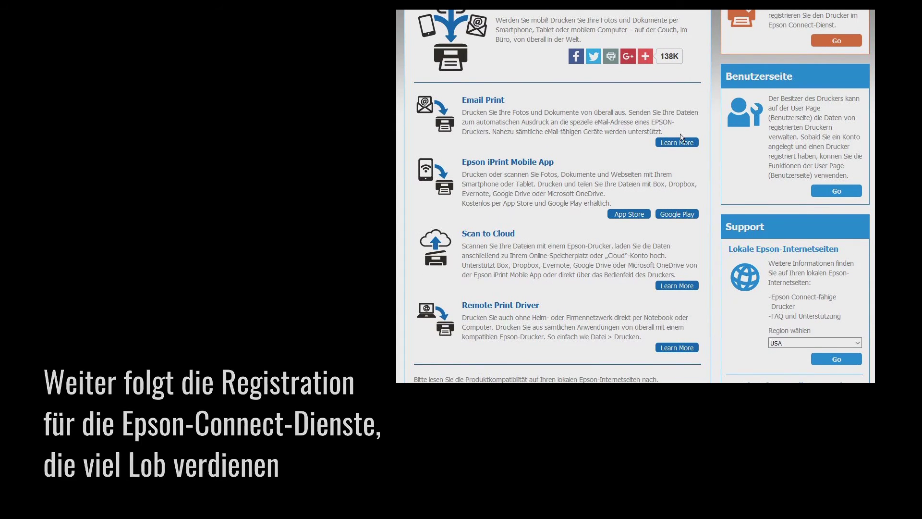
pyautogui.scroll(-2, 682, 137)
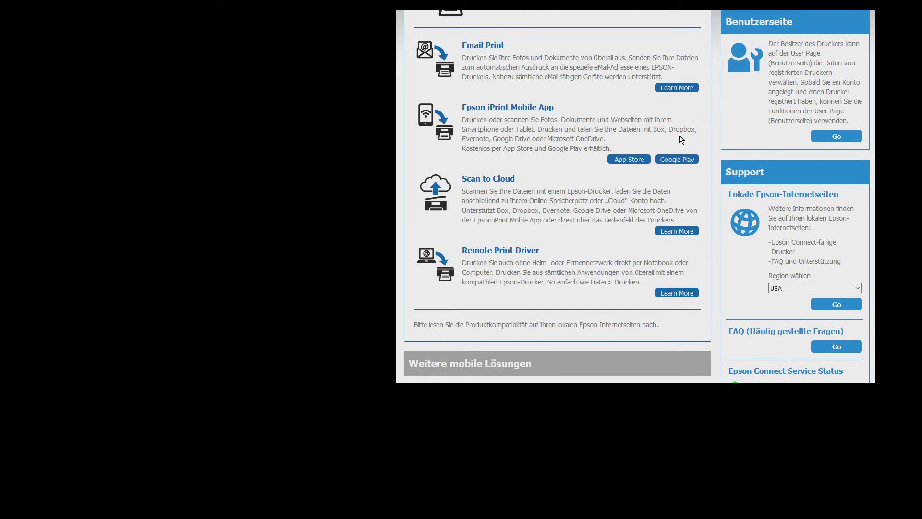
pyautogui.scroll(4, 653, 131)
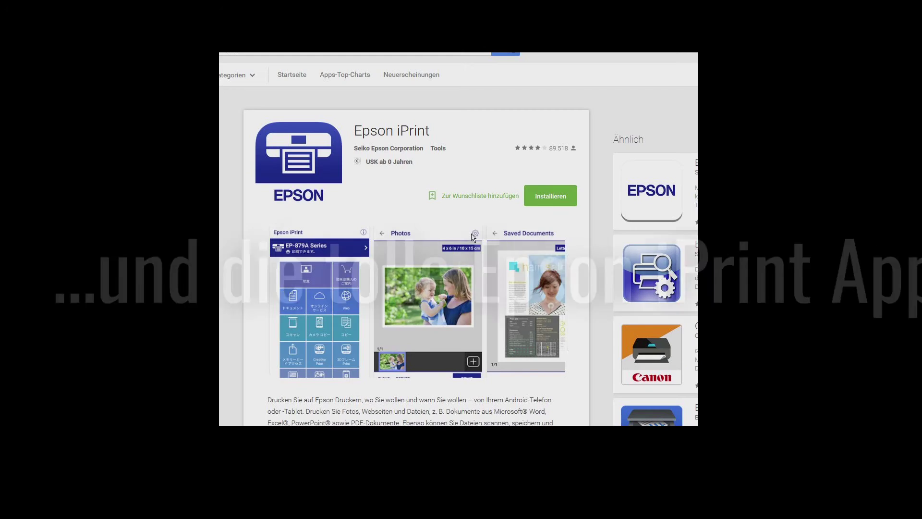
# Install the Epson iPrint app from Google Play on the Vodafone Samsung SM-G900F.
pyautogui.click(552, 195)
pyautogui.click(529, 241)
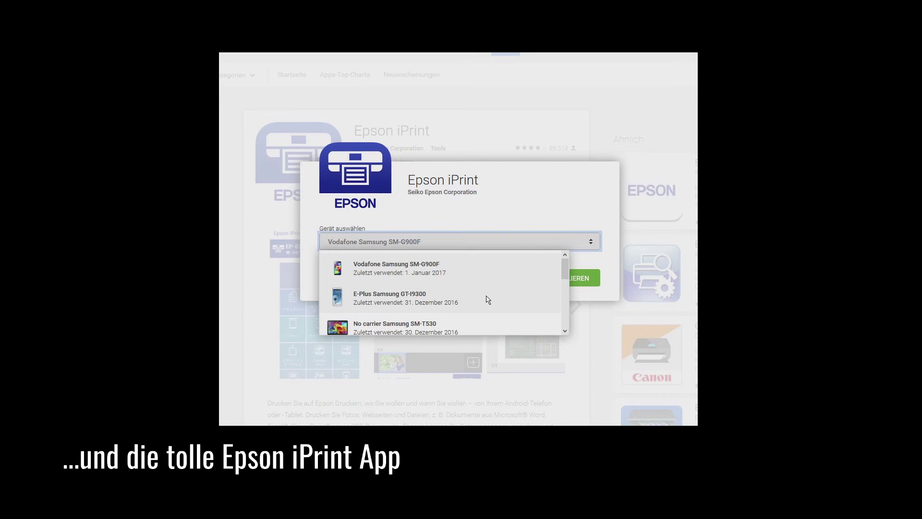
pyautogui.click(446, 272)
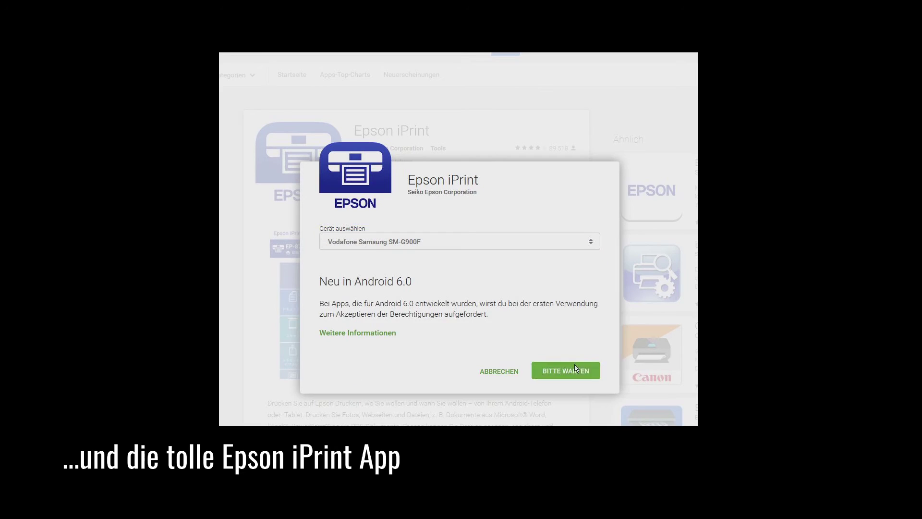
pyautogui.click(566, 370)
pyautogui.click(569, 270)
# Reopen the Epson iPrint installation dialog and browse the list of other target devices.
pyautogui.click(551, 196)
pyautogui.click(425, 188)
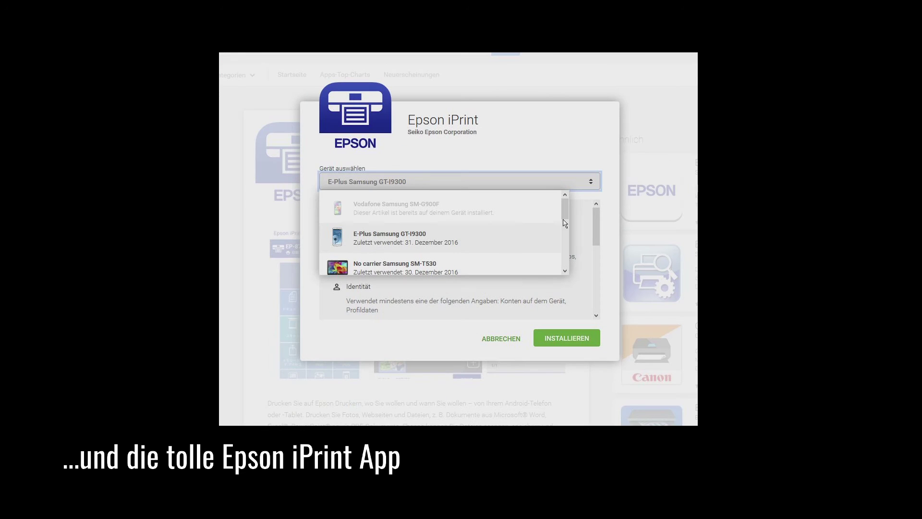
pyautogui.scroll(-1, 461, 225)
pyautogui.click(472, 250)
pyautogui.scroll(-4, 552, 288)
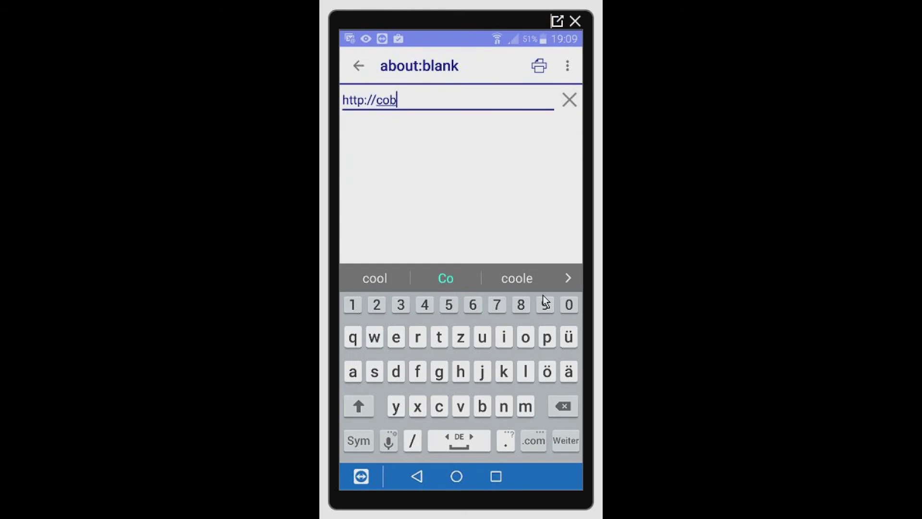
pyautogui.press('BackSpace')
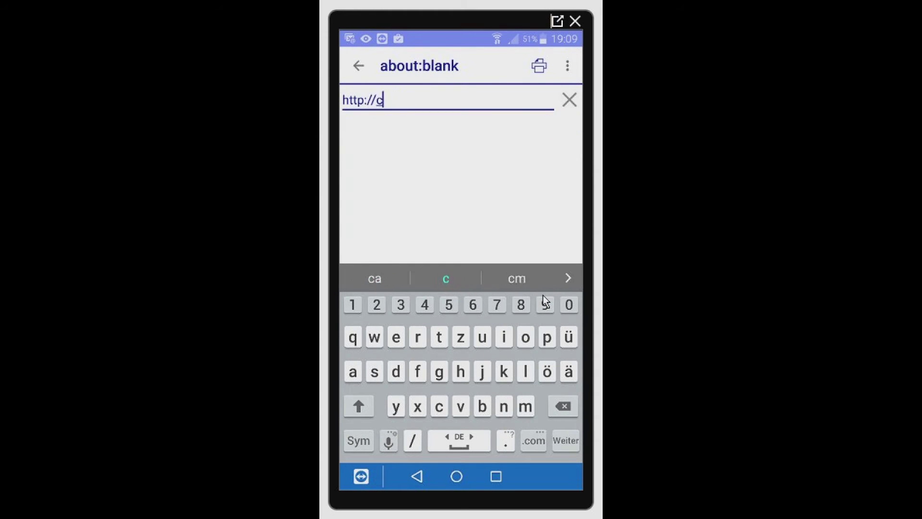
pyautogui.write('ommunity.conrad.de/')
pyautogui.press('Return')
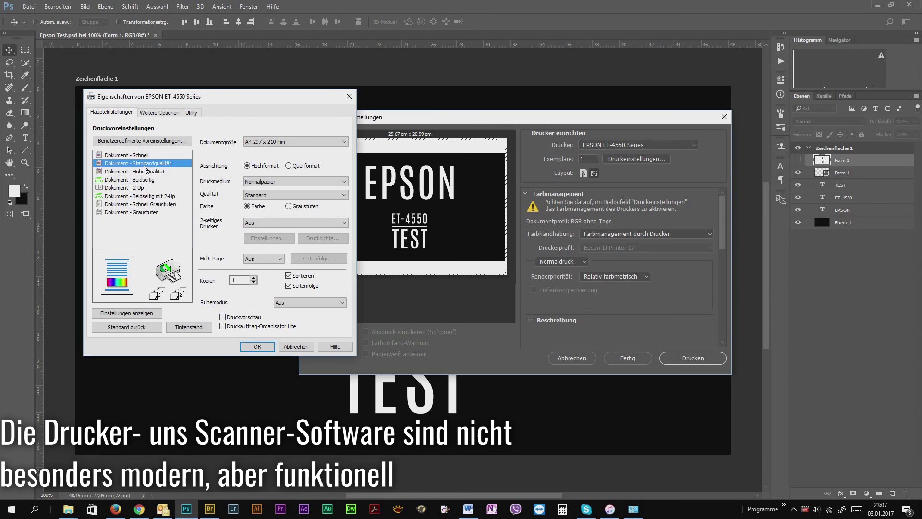
# Apply the Dokument - Graustufen print preset and check its settings summary and the additional options.
pyautogui.moveTo(144, 168); pyautogui.dragTo(144, 211)
pyautogui.click(143, 312)
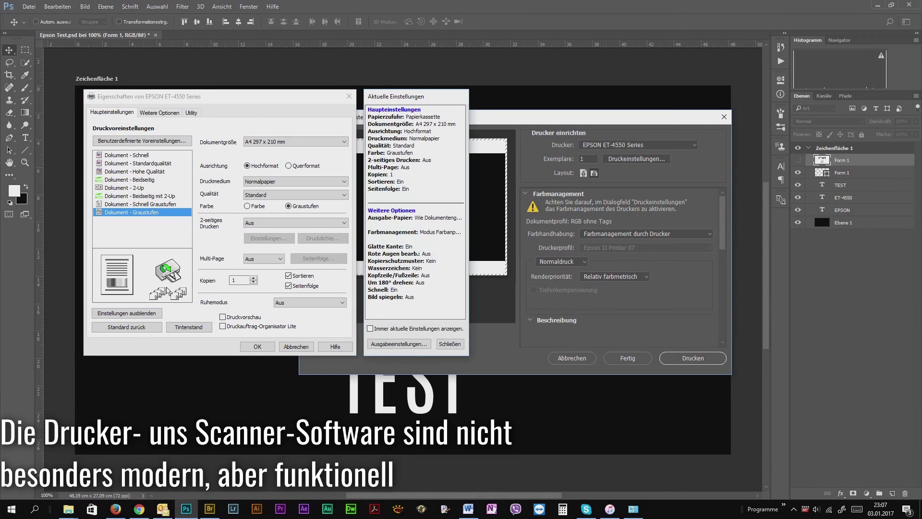
pyautogui.click(144, 313)
pyautogui.click(167, 113)
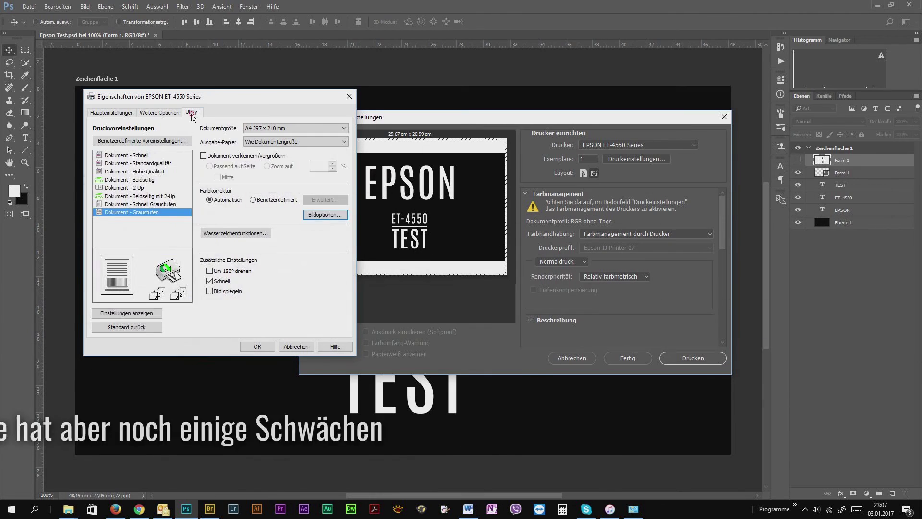
# Check the ink levels in EPSON Status Monitor 3 and the printer's monitoring options from the driver utilities.
pyautogui.click(191, 113)
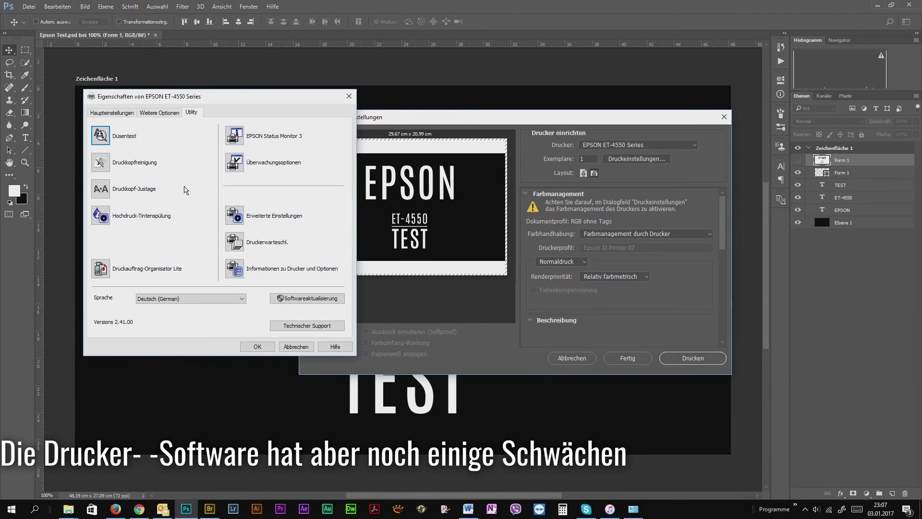
pyautogui.click(234, 136)
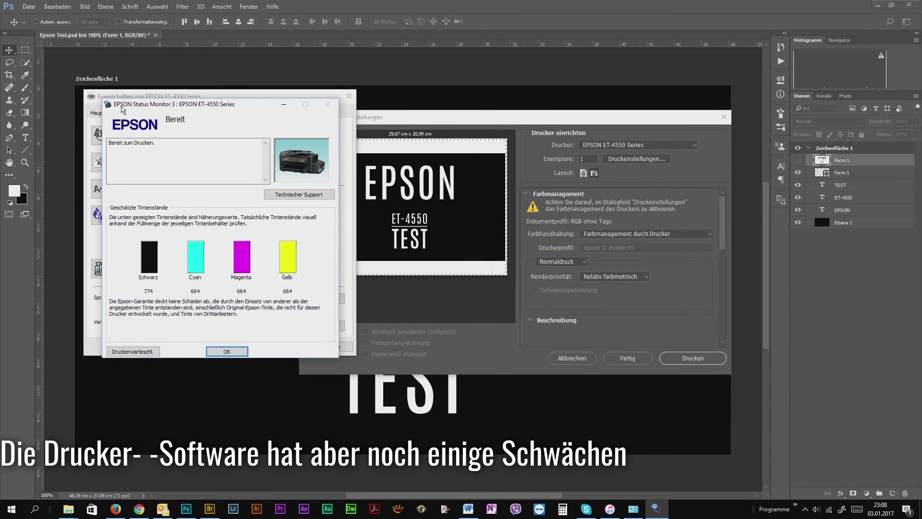
pyautogui.click(235, 344)
pyautogui.click(235, 163)
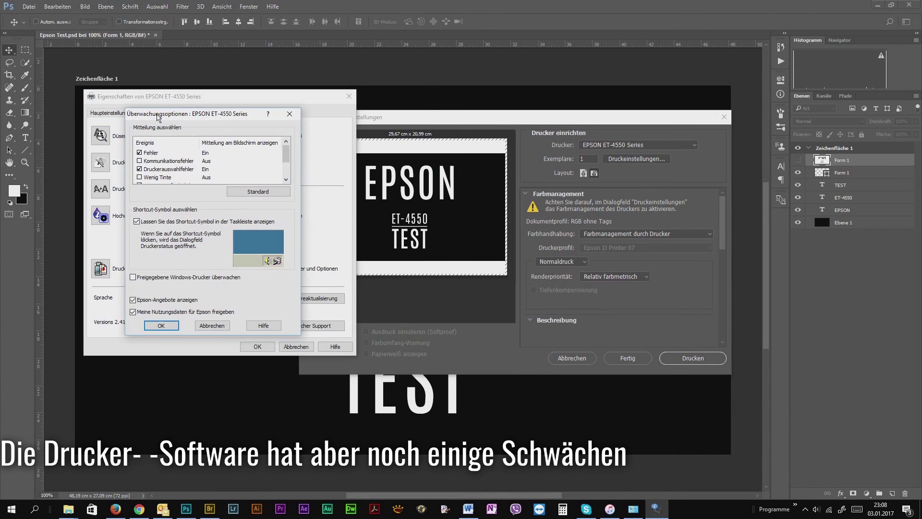
pyautogui.click(161, 325)
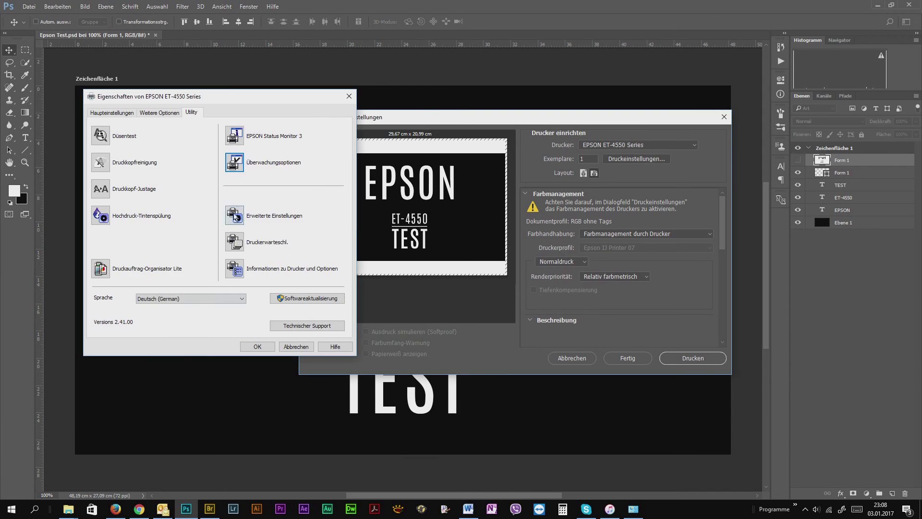
# View the driver's advanced settings and the printer and options information with its sheet counts.
pyautogui.click(226, 216)
pyautogui.click(326, 326)
pyautogui.click(240, 270)
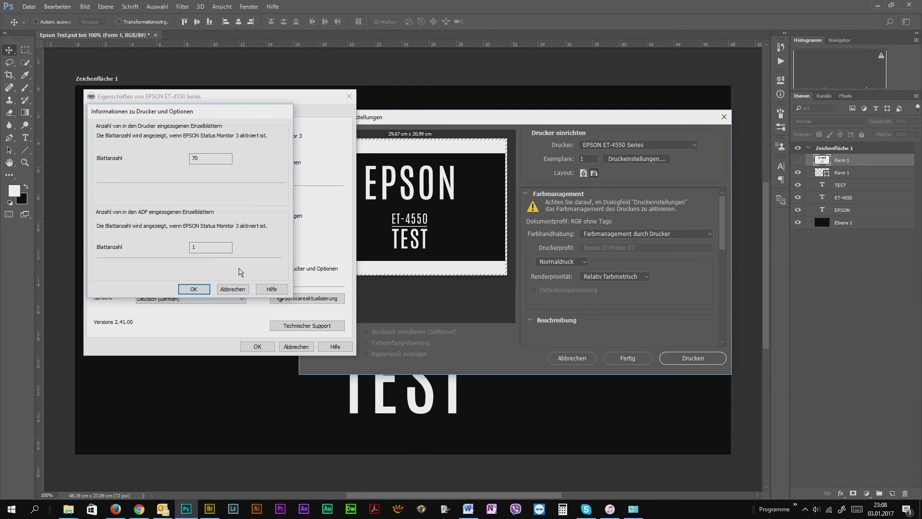
pyautogui.click(192, 288)
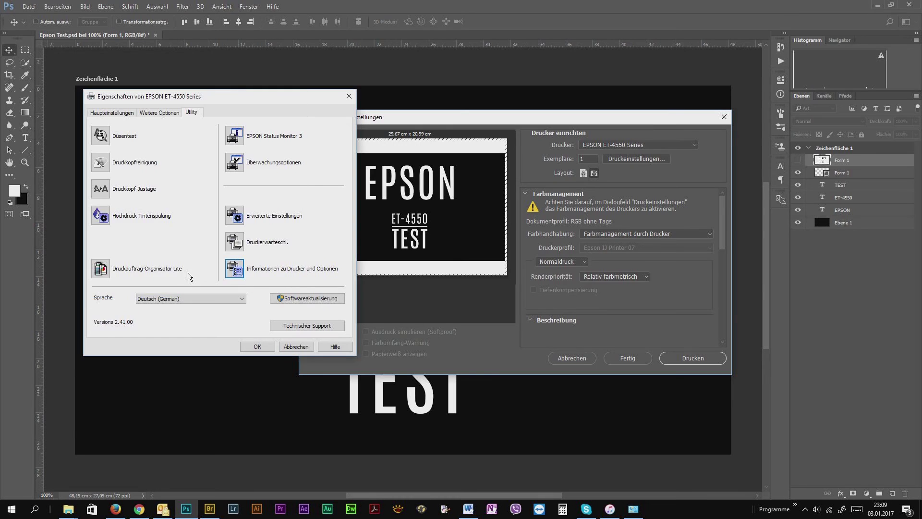
# Take a brief look at Druckauftrag-Organisator Lite and accept the ET-4550 printer properties.
pyautogui.click(186, 276)
pyautogui.click(456, 96)
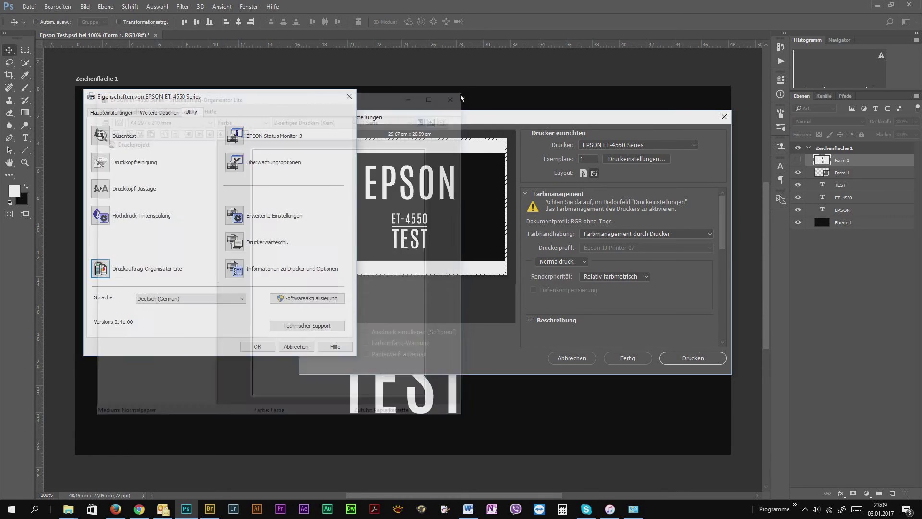
pyautogui.click(263, 346)
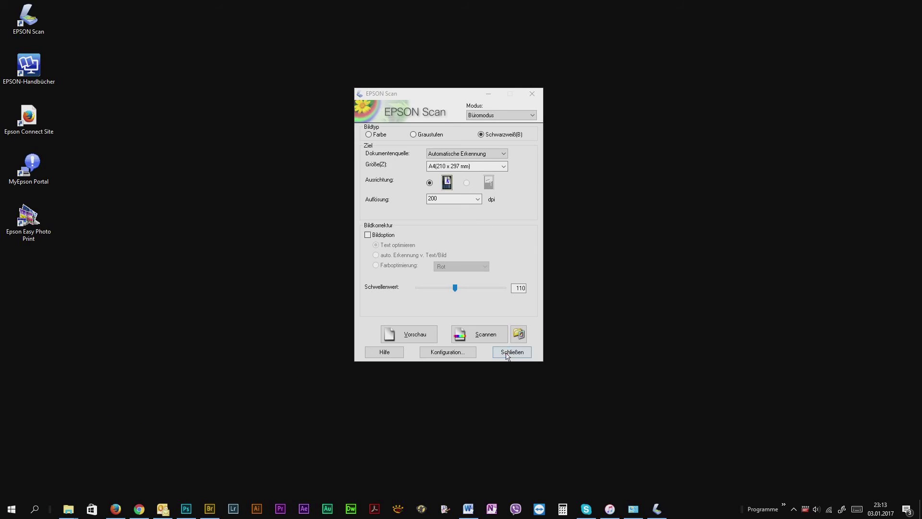
# Relaunch EPSON Scan and try the image types Farbe, Schwarzweiß and Graustufen in Büromodus.
pyautogui.click(516, 357)
pyautogui.doubleClick(28, 17)
pyautogui.click(369, 134)
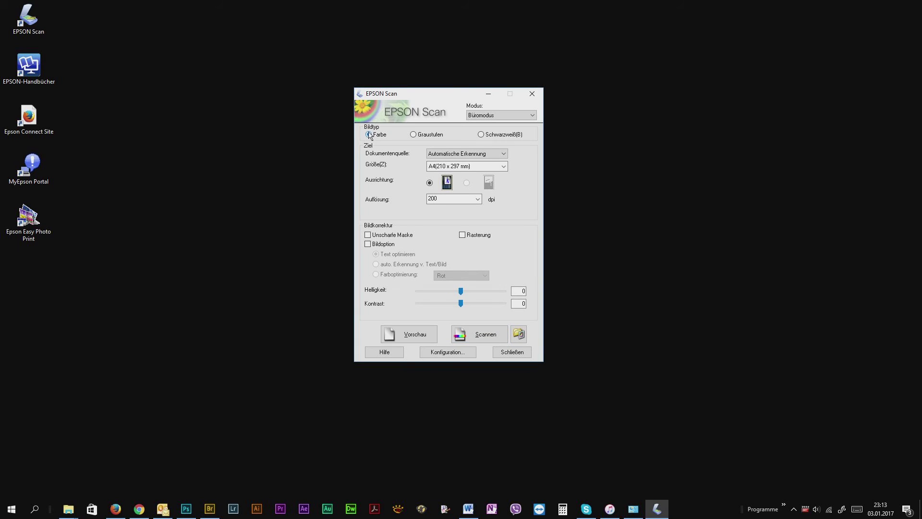
pyautogui.click(481, 134)
pyautogui.click(413, 134)
# Switch the scanner to Standard Modus with Foto as the document type and run a preview scan.
pyautogui.click(502, 115)
pyautogui.click(480, 126)
pyautogui.click(485, 145)
pyautogui.click(480, 144)
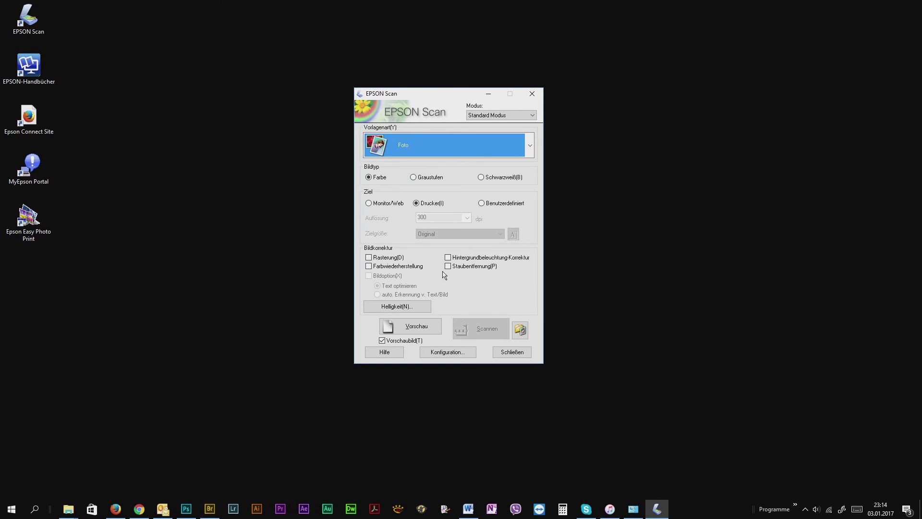
pyautogui.click(435, 322)
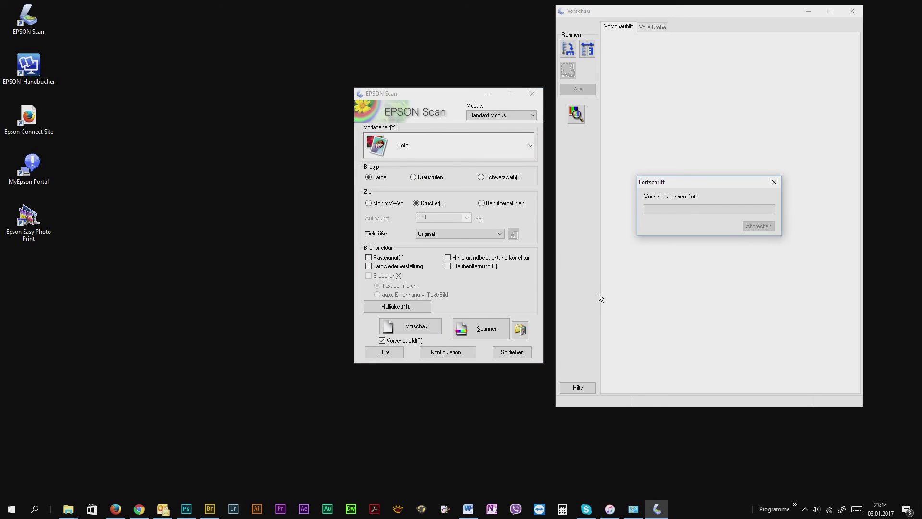
# Preview the original as Zeitung and as Text/Strichzeichnung, and list the resolutions for the Benutzerdefiniert target.
pyautogui.click(480, 145)
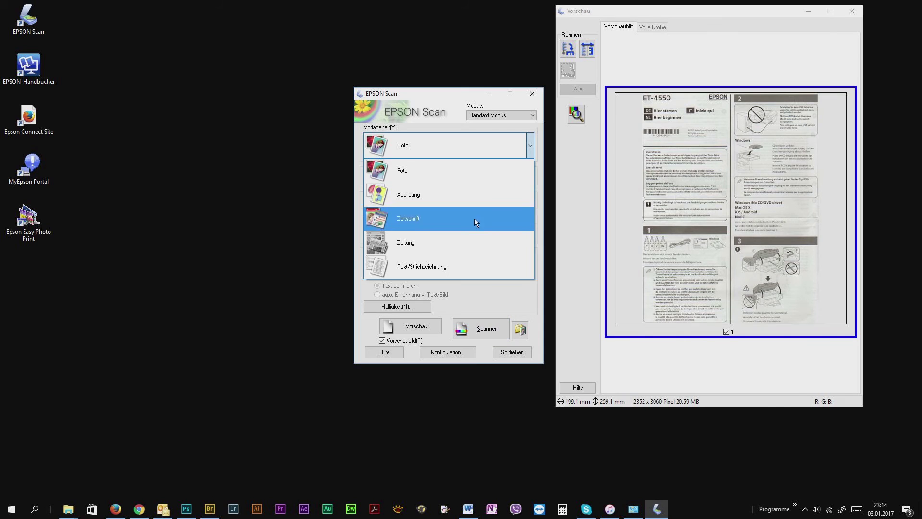
pyautogui.click(469, 243)
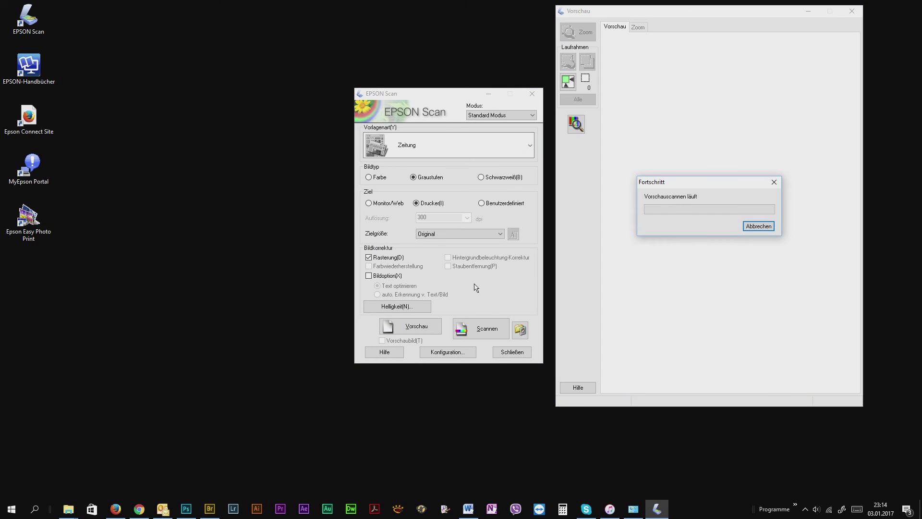
pyautogui.click(466, 147)
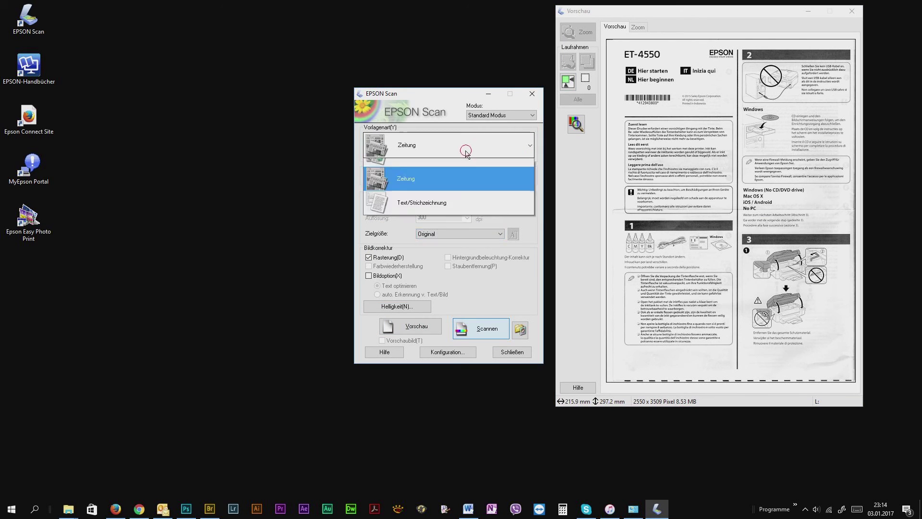
pyautogui.click(451, 204)
pyautogui.click(481, 203)
pyautogui.click(466, 217)
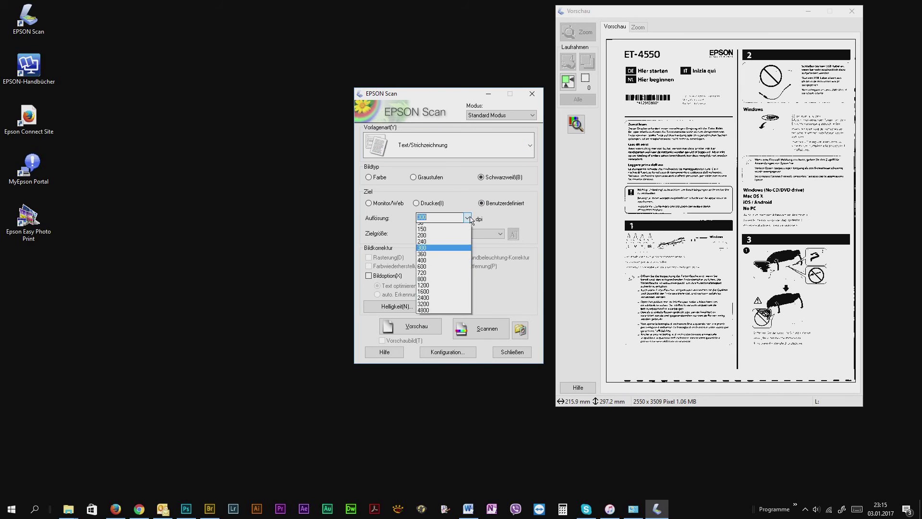
# Return the document type to Foto and keep 300 dpi for the Benutzerdefiniert target after viewing the resolution choices.
pyautogui.click(464, 157)
pyautogui.click(465, 170)
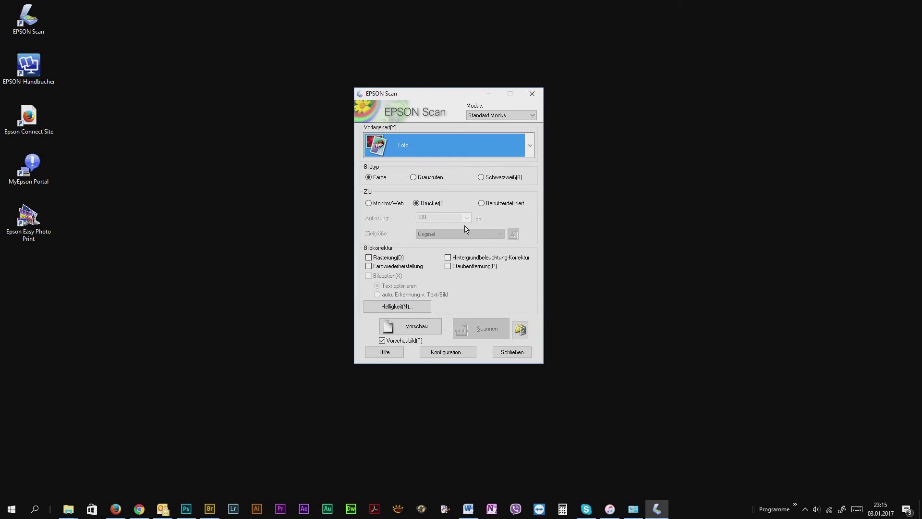
pyautogui.click(467, 217)
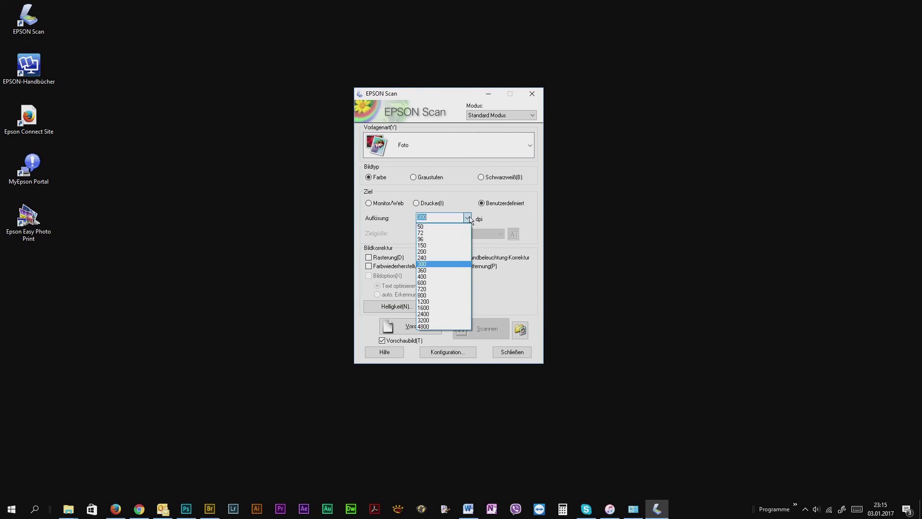
pyautogui.click(482, 284)
# Review the scan file saving settings and their image formats, keeping PDF as the file type.
pyautogui.click(520, 330)
pyautogui.moveTo(168, 16); pyautogui.dragTo(264, 142)
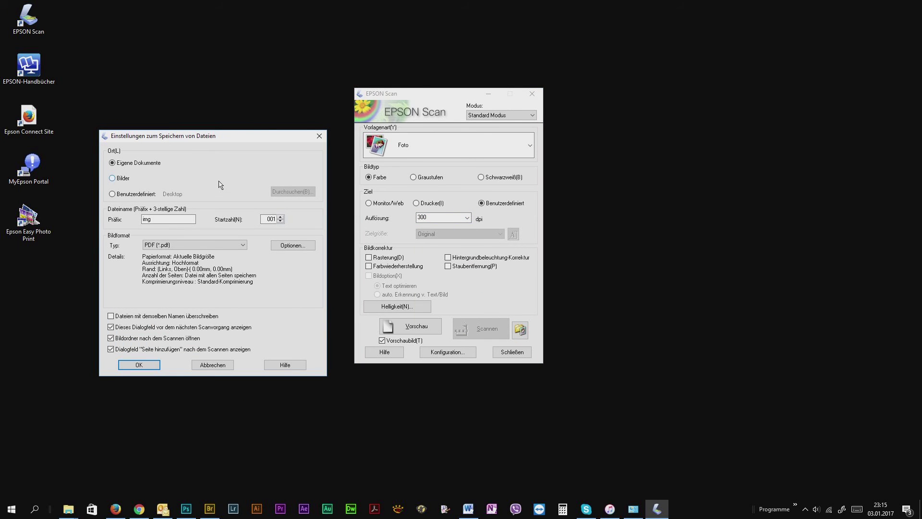
pyautogui.click(242, 245)
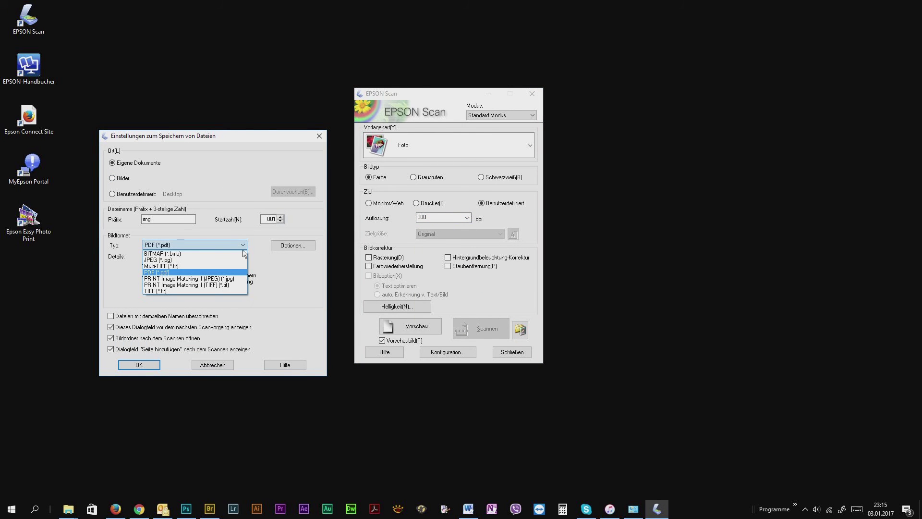
pyautogui.press('Return')
pyautogui.press('Return')
# Switch the scanner to Professioneller Modus and keep 24 Bit-Farbe as the image type at 300 dpi.
pyautogui.click(500, 115)
pyautogui.click(500, 136)
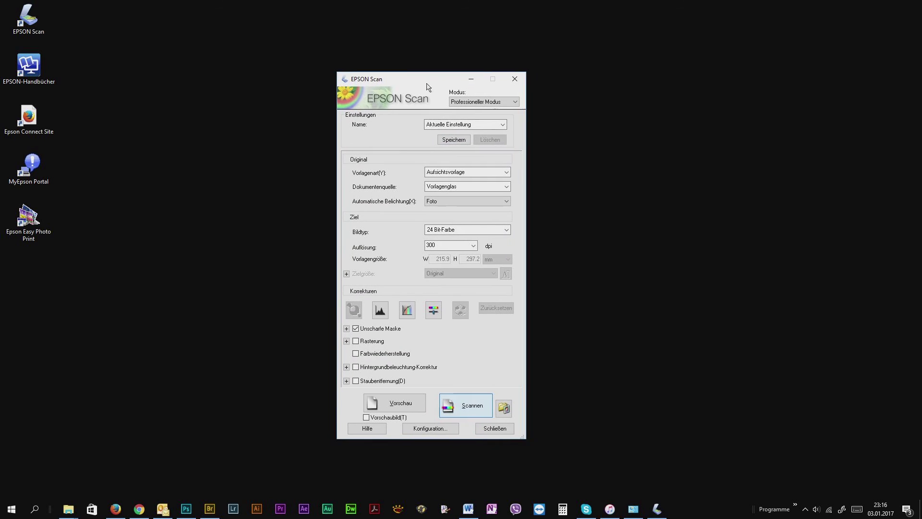
pyautogui.click(437, 230)
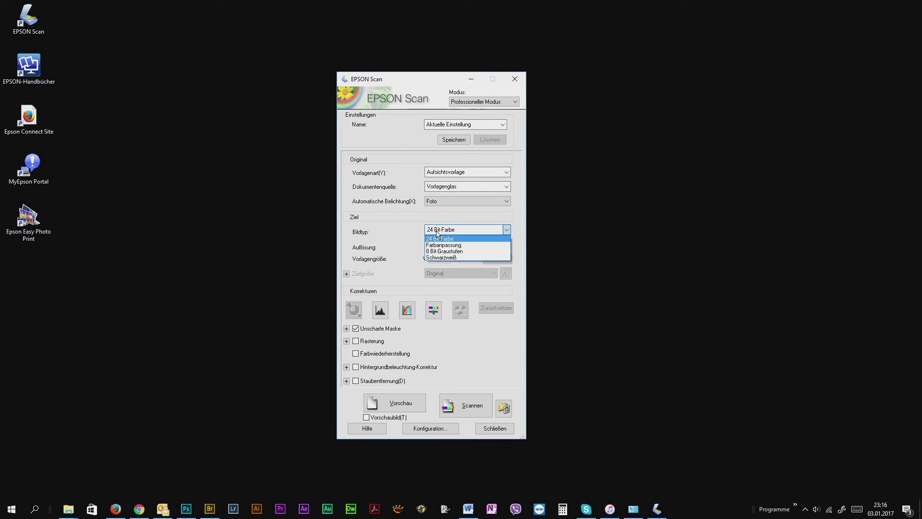
pyautogui.click(438, 239)
pyautogui.click(448, 245)
pyautogui.click(498, 250)
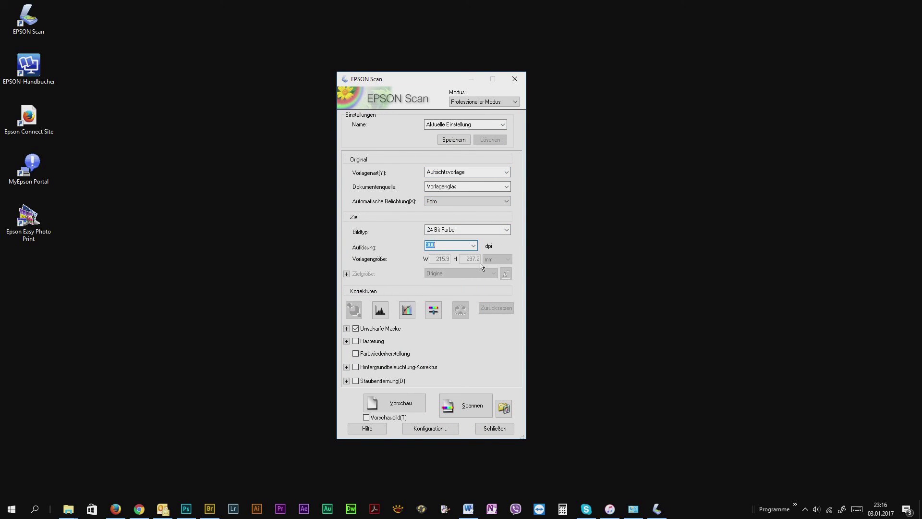
# Inspect the histogram adjustment and the tone curve correction, placing each dialog beside the scan window.
pyautogui.click(380, 310)
pyautogui.moveTo(117, 34); pyautogui.dragTo(223, 84)
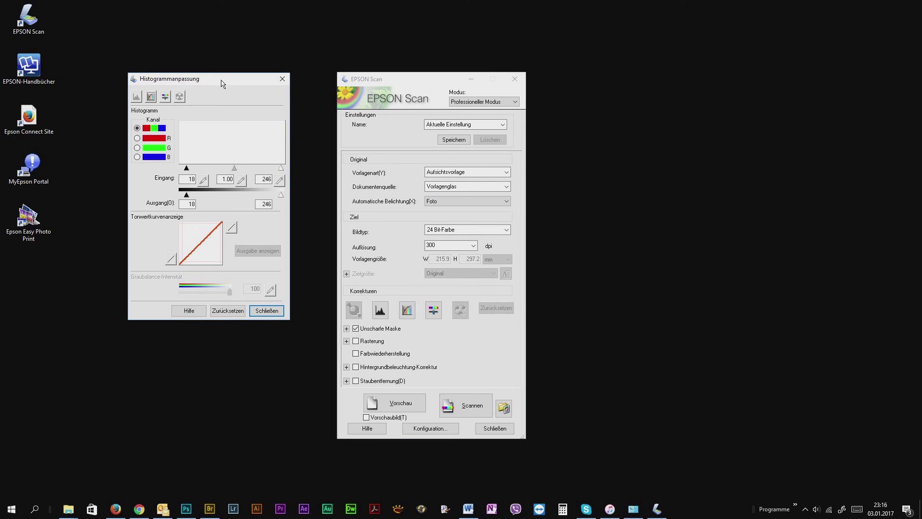
pyautogui.click(282, 79)
pyautogui.click(407, 310)
pyautogui.moveTo(120, 30); pyautogui.dragTo(210, 98)
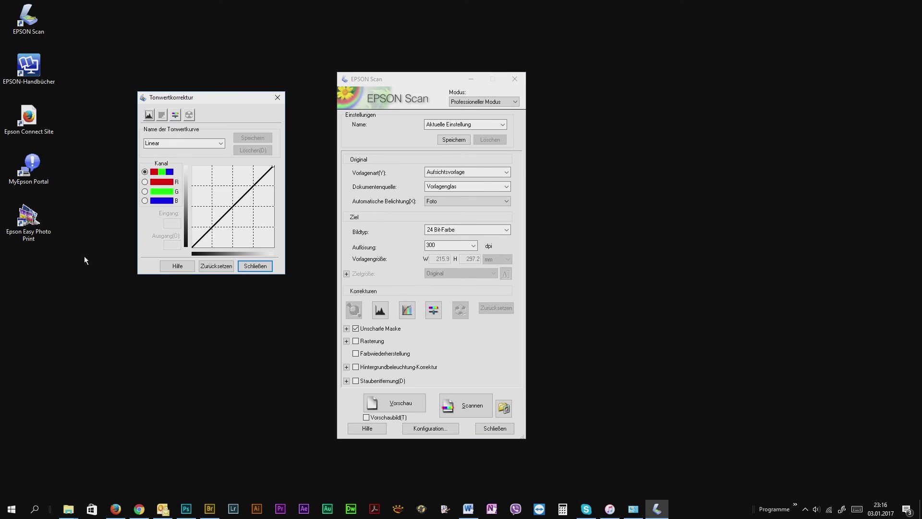
# Close the tone curve correction and inspect the image adjustment dialog, placing it beside the scan window.
pyautogui.click(278, 96)
pyautogui.click(434, 311)
pyautogui.moveTo(120, 29); pyautogui.dragTo(221, 110)
pyautogui.click(283, 109)
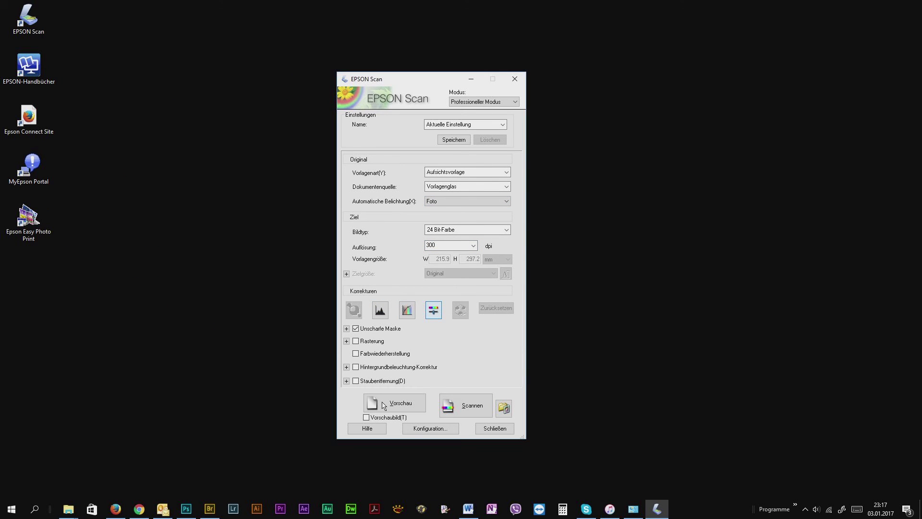
# Run a preview scan of the document on the scanner glass and place the preview window beside the scan settings.
pyautogui.click(395, 404)
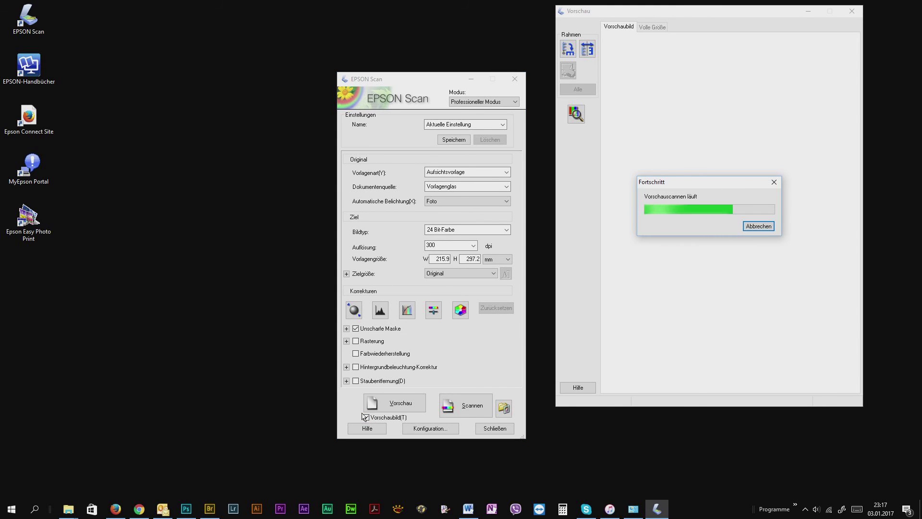
pyautogui.moveTo(610, 10); pyautogui.dragTo(582, 42)
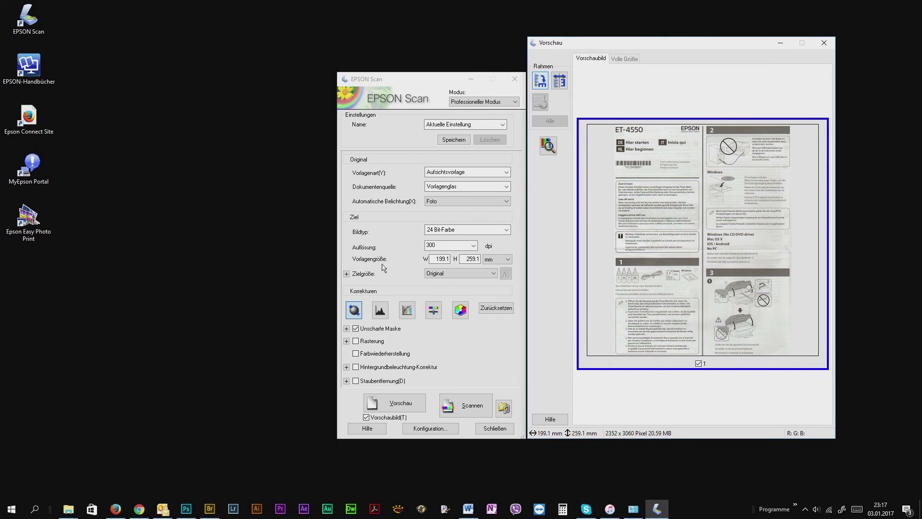
# Adjust the histogram of the previewed page to input values 128 and 240, sampling a point in the preview, and close the dialog.
pyautogui.click(380, 310)
pyautogui.moveTo(282, 168); pyautogui.dragTo(279, 168)
pyautogui.click(280, 181)
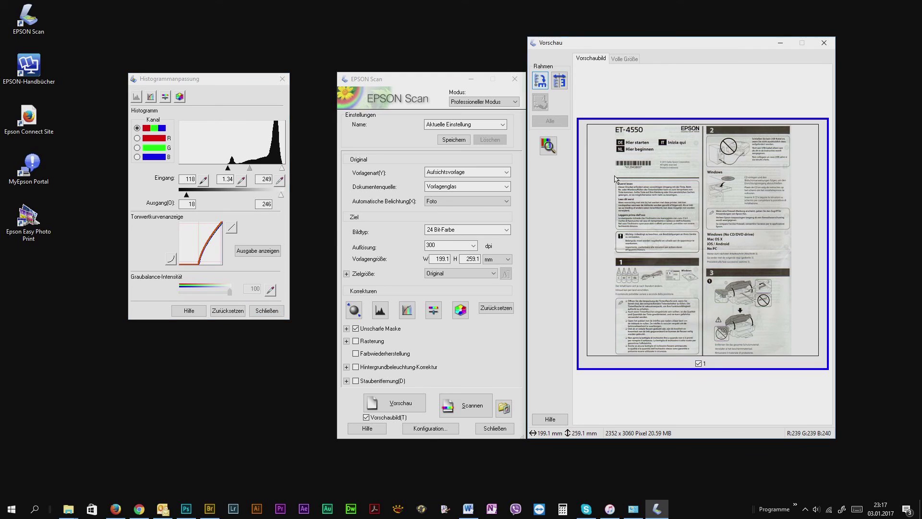
pyautogui.click(657, 197)
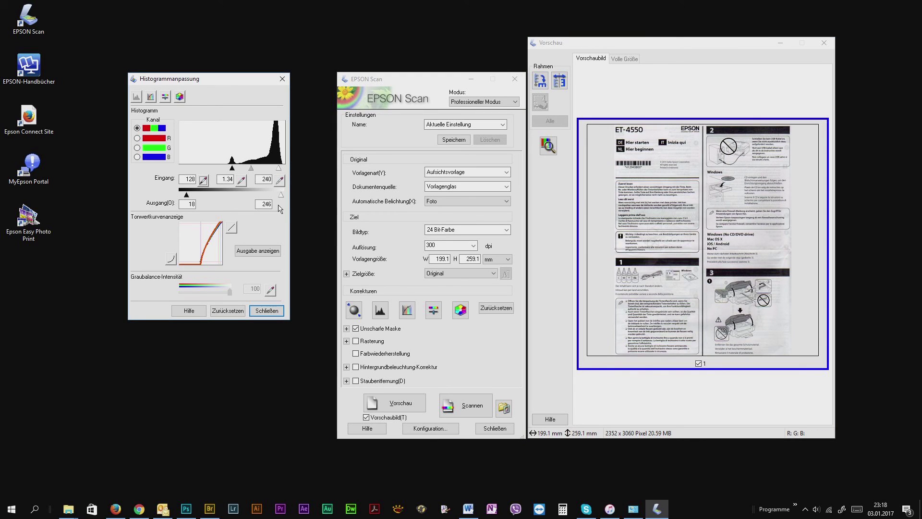
pyautogui.click(231, 228)
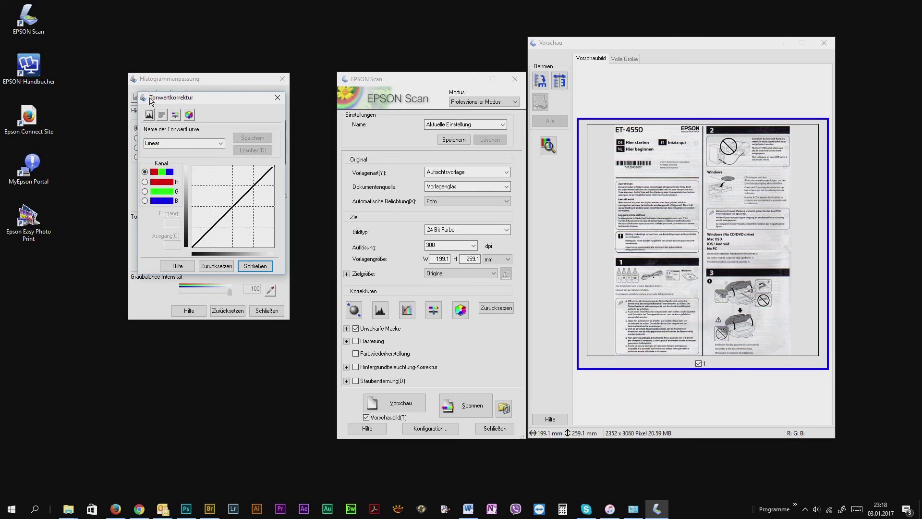
pyautogui.click(266, 310)
# Inspect the tone curve correction and the colour palette dialogs for the previewed page.
pyautogui.click(407, 309)
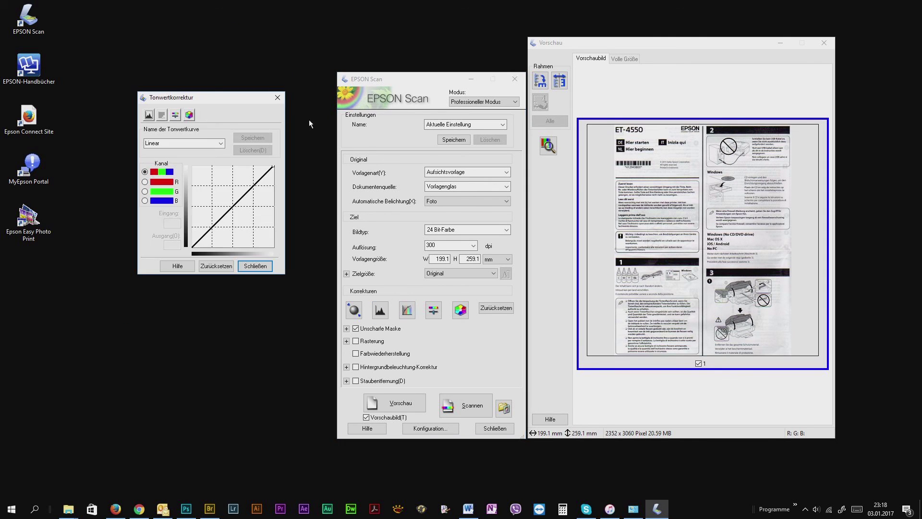
pyautogui.click(254, 264)
pyautogui.click(460, 310)
pyautogui.click(225, 30)
# Expand the Unscharfe Maske, Rasterung, Hintergrundbeleuchtung-Korrektur and Staubentfernung options, setting the backlight correction level to Hoch.
pyautogui.click(346, 328)
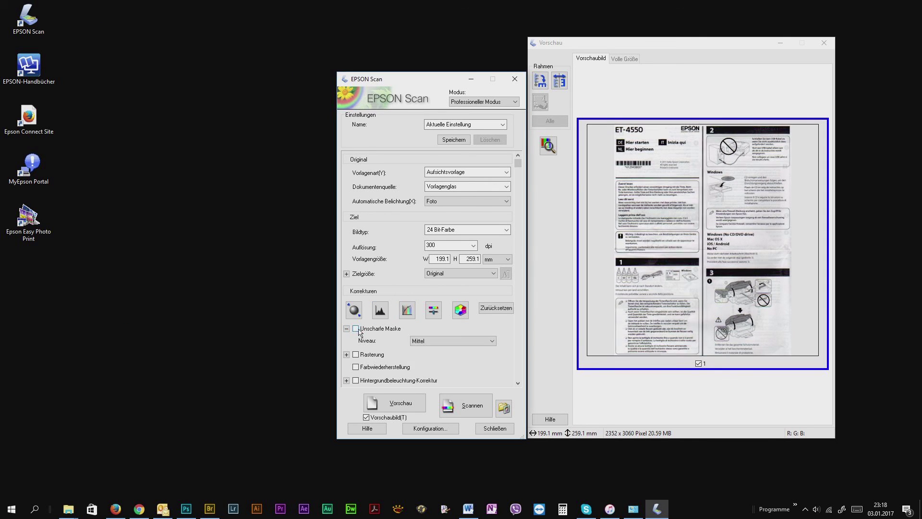
pyautogui.scroll(-1, 350, 332)
pyautogui.click(347, 330)
pyautogui.click(346, 369)
pyautogui.click(478, 380)
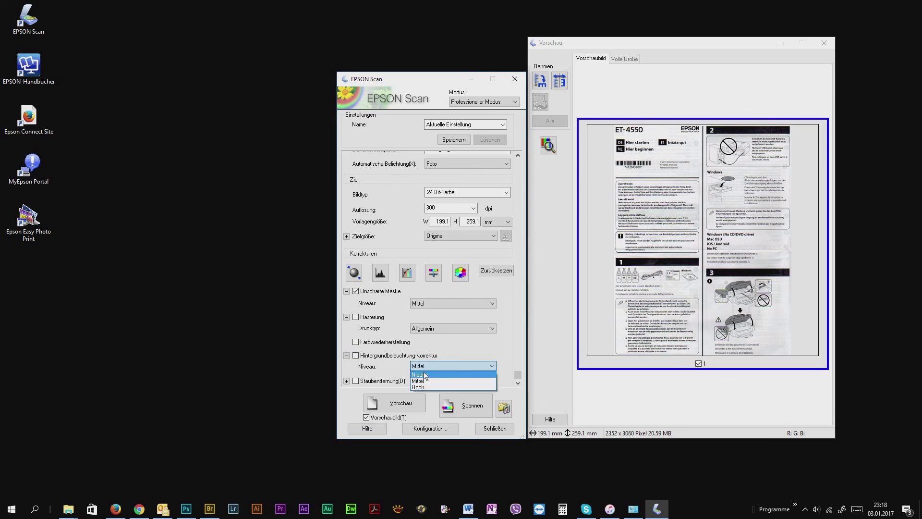
pyautogui.click(432, 370)
pyautogui.scroll(-1, 356, 382)
pyautogui.click(346, 368)
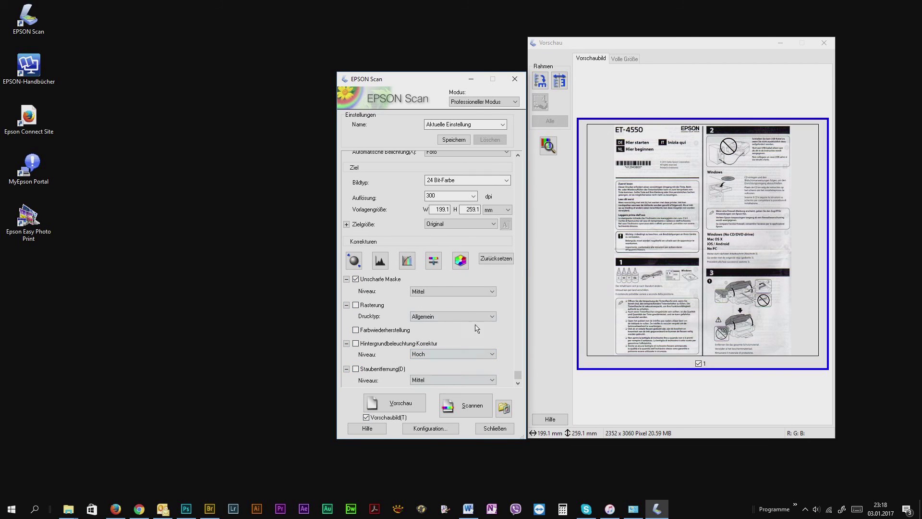
# Review the preview and colour settings in the scanner configuration, keeping the display gamma at 2.2.
pyautogui.click(428, 428)
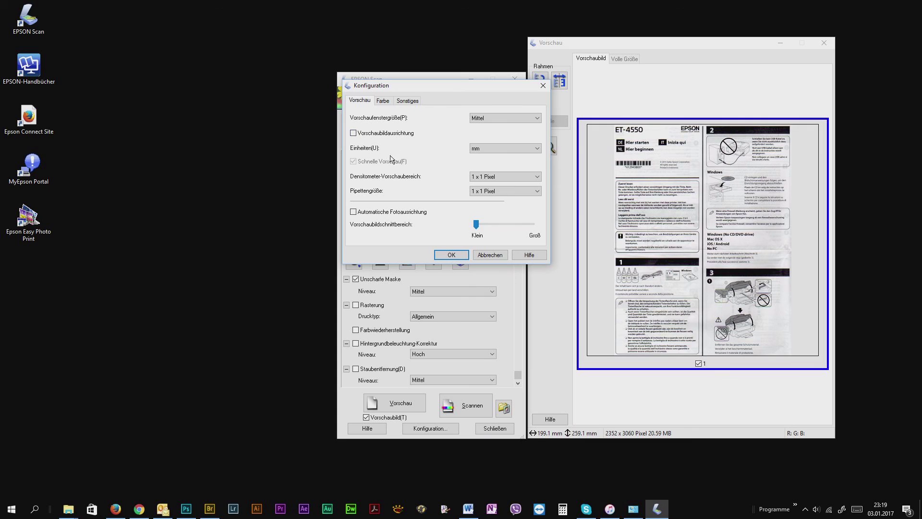
pyautogui.click(383, 101)
pyautogui.click(452, 137)
pyautogui.click(437, 144)
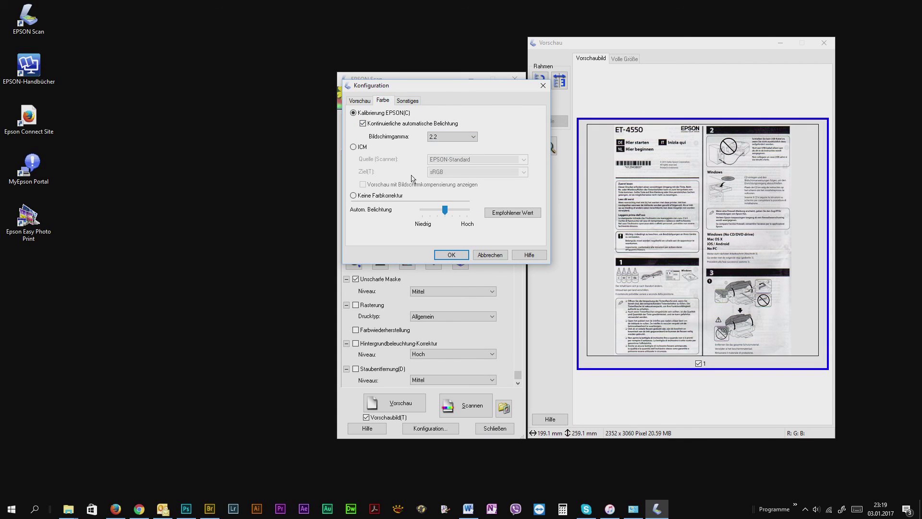